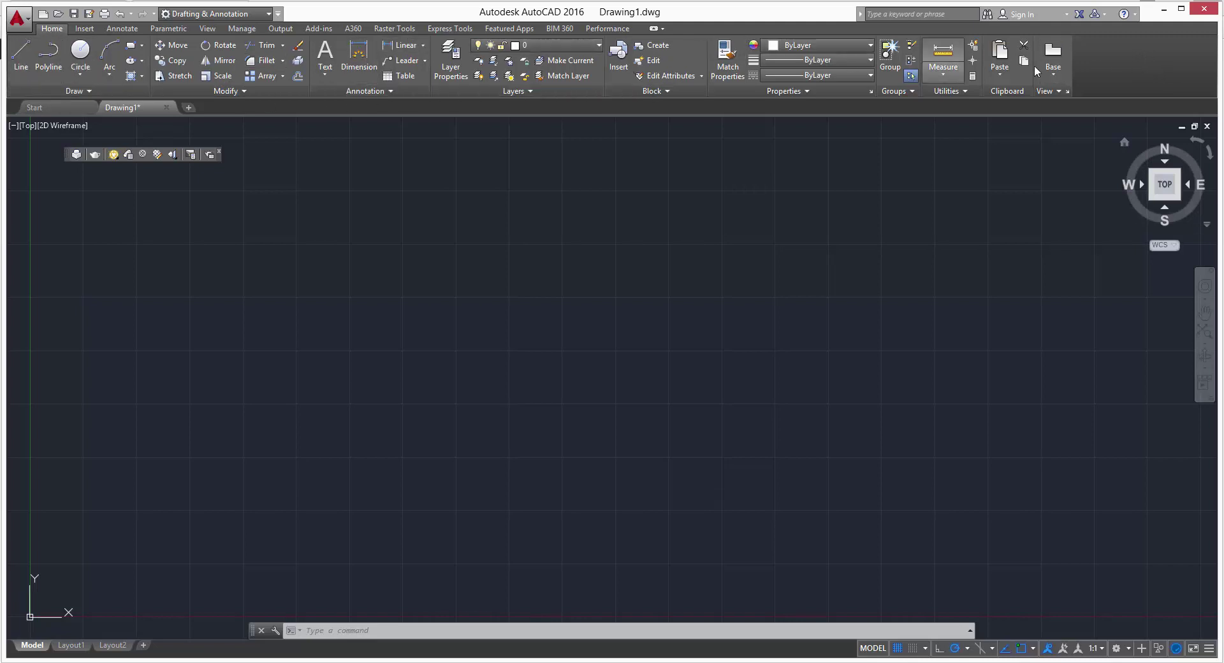
Step: Switch the ribbon to the Annotate tab's text, dimension, leader and table tools
left_click(83, 29)
Step: Browse the Annotate and Parametric tabs, then expand the Home Draw panel's slideout
left_click(124, 29)
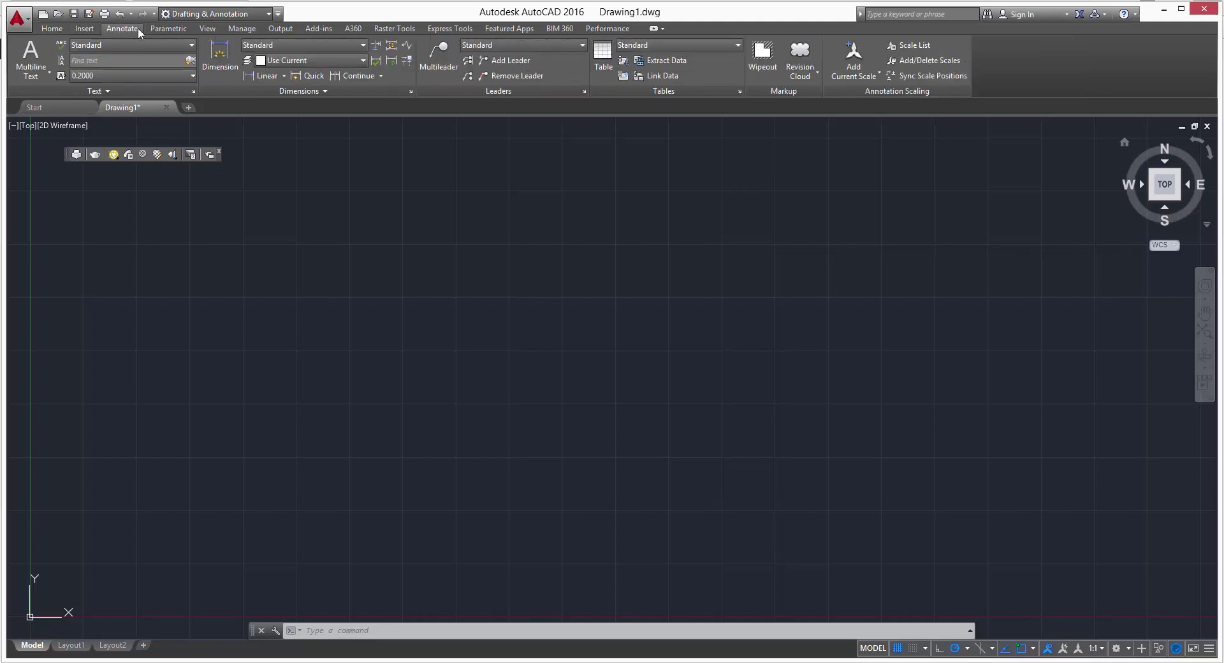
left_click(176, 31)
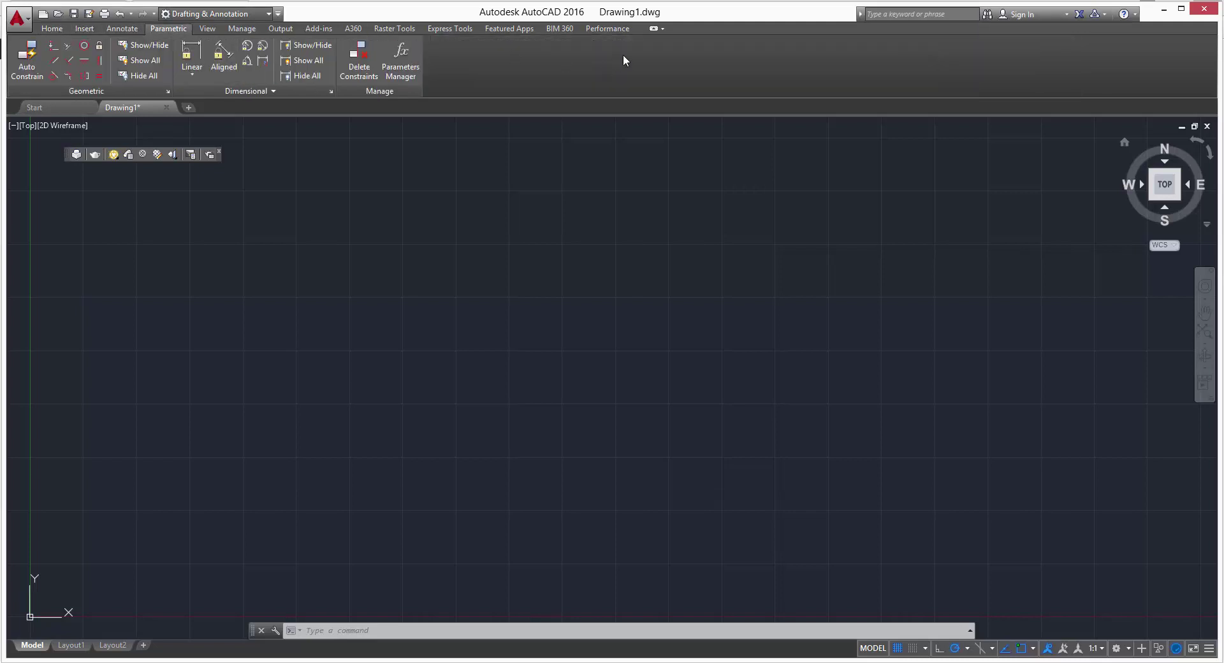
left_click(52, 29)
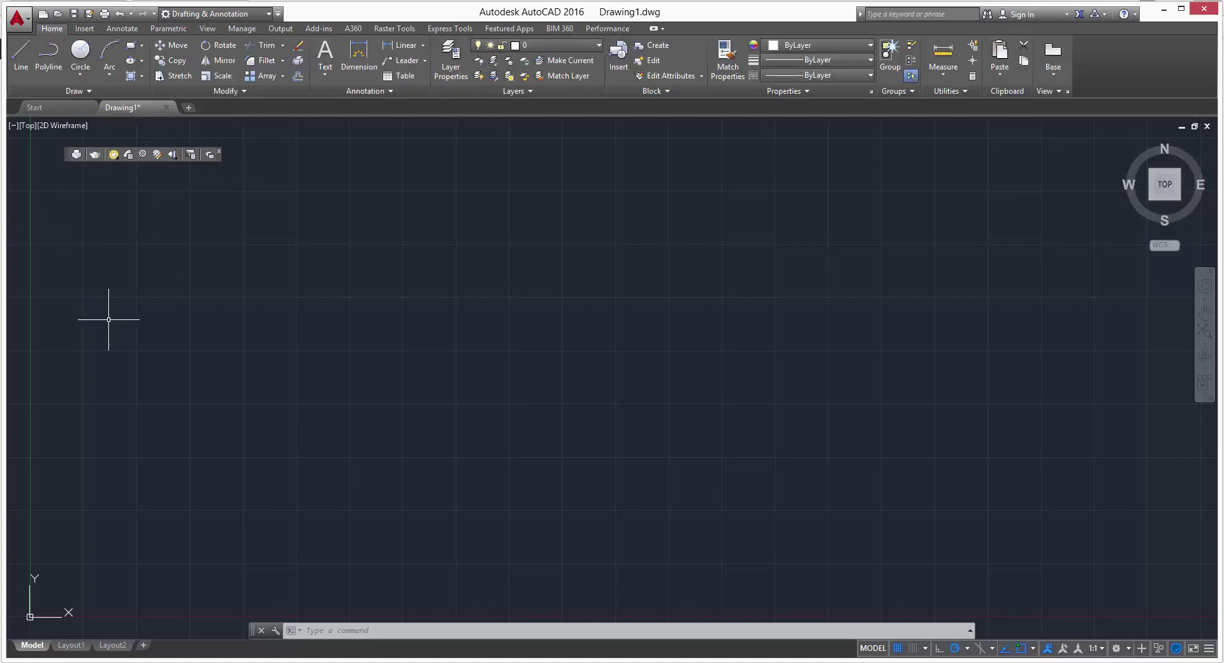
left_click(90, 90)
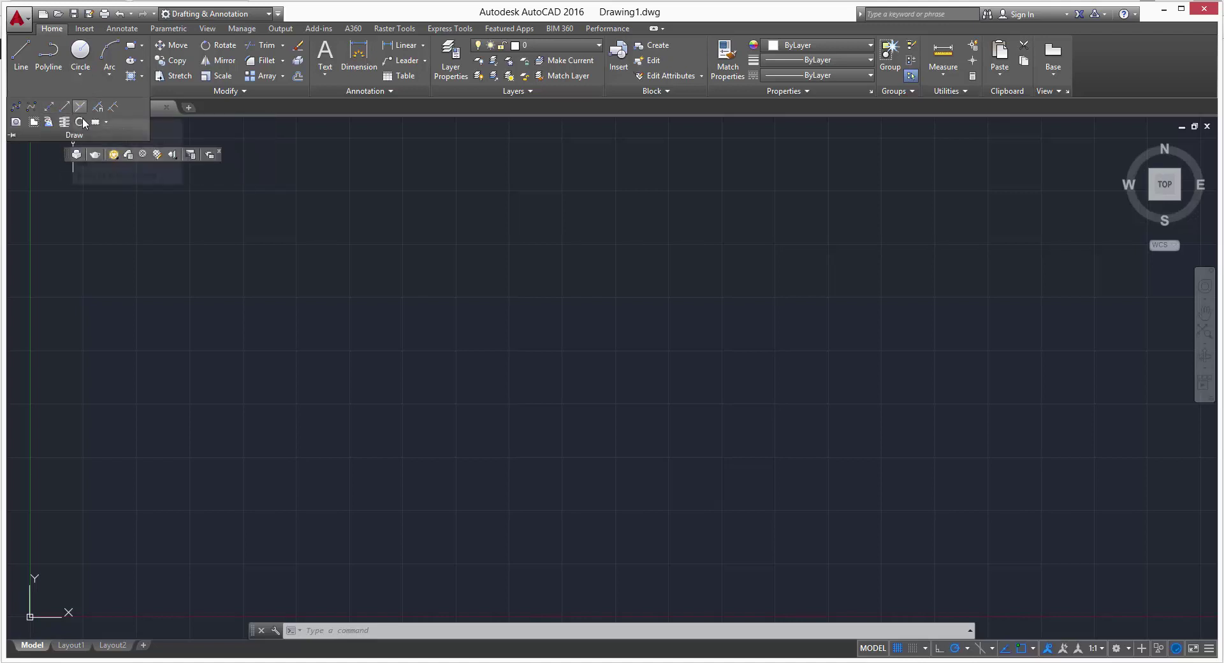
left_click(107, 191)
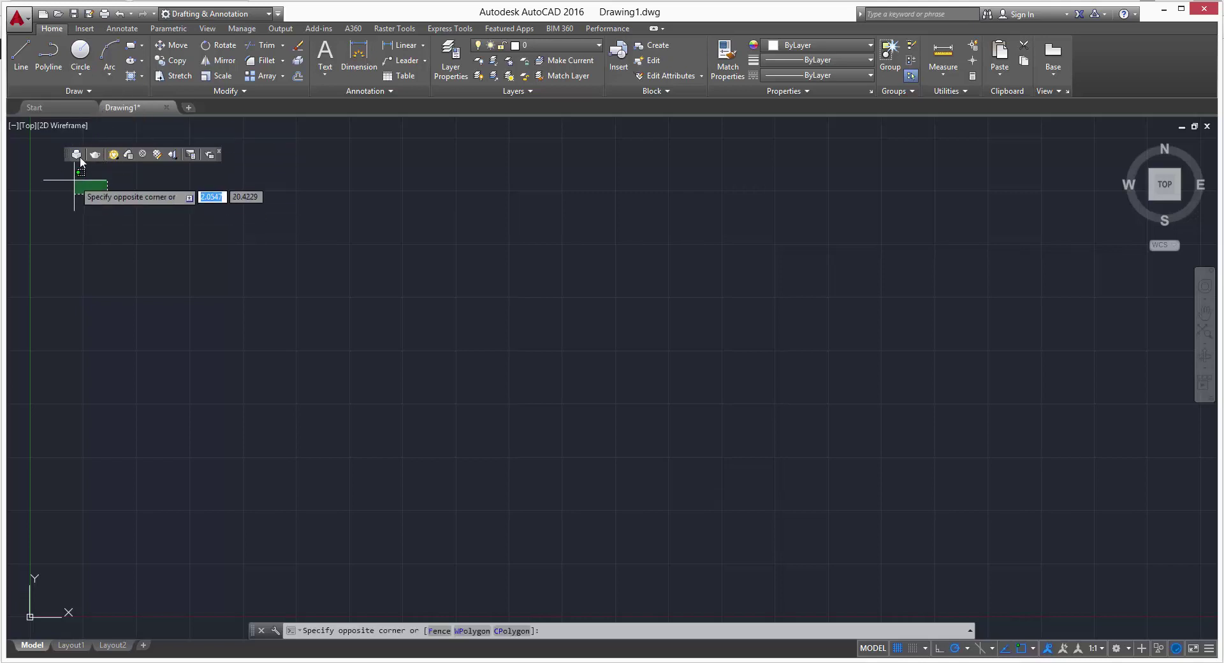
Step: Drag the Draw panel off the ribbon so it floats over the canvas
key("Escape")
mouse_move(89, 94)
left_mouse_down()
mouse_move(68, 91)
mouse_move(180, 190)
mouse_move(122, 319)
mouse_move(107, 308)
left_mouse_up()
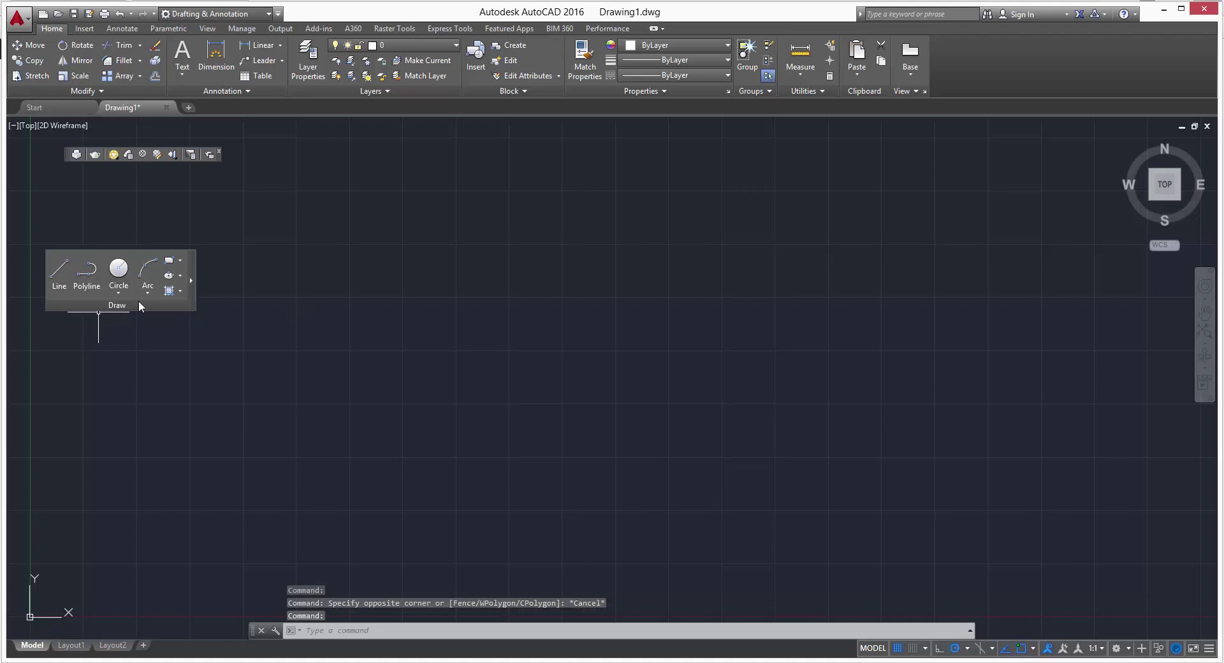
left_click(192, 286)
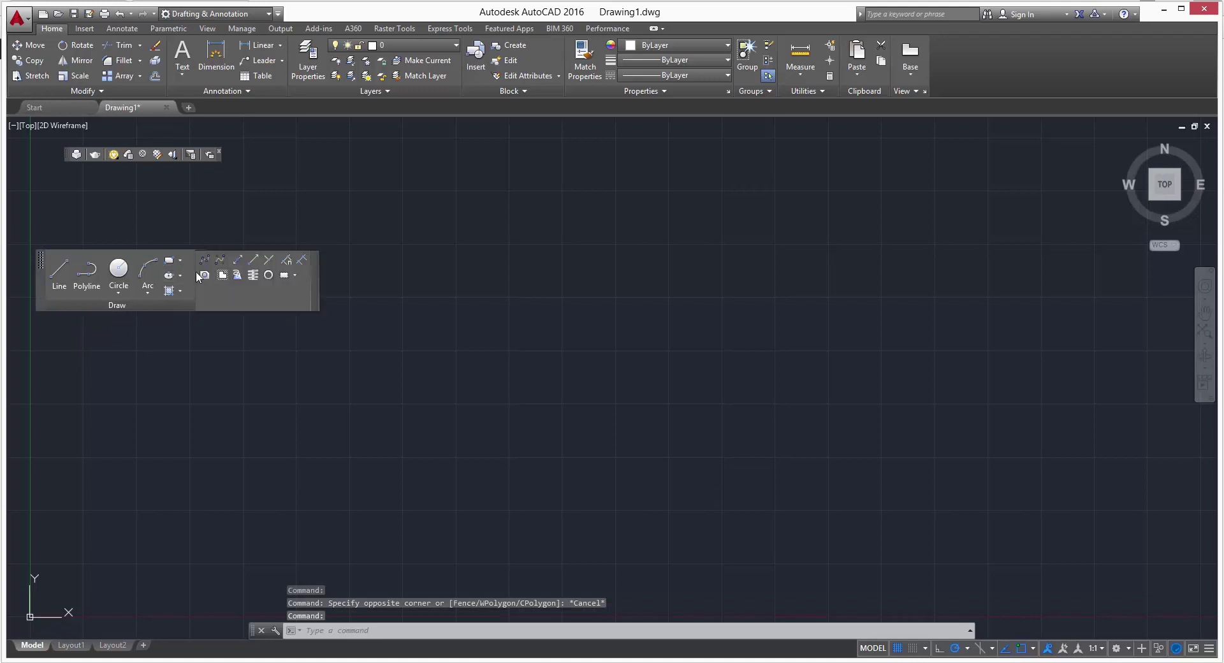
Step: Browse the Annotate, Parametric, Manage and Output tabs, glance at Page Setup, and start a line
left_click(127, 28)
left_click(168, 28)
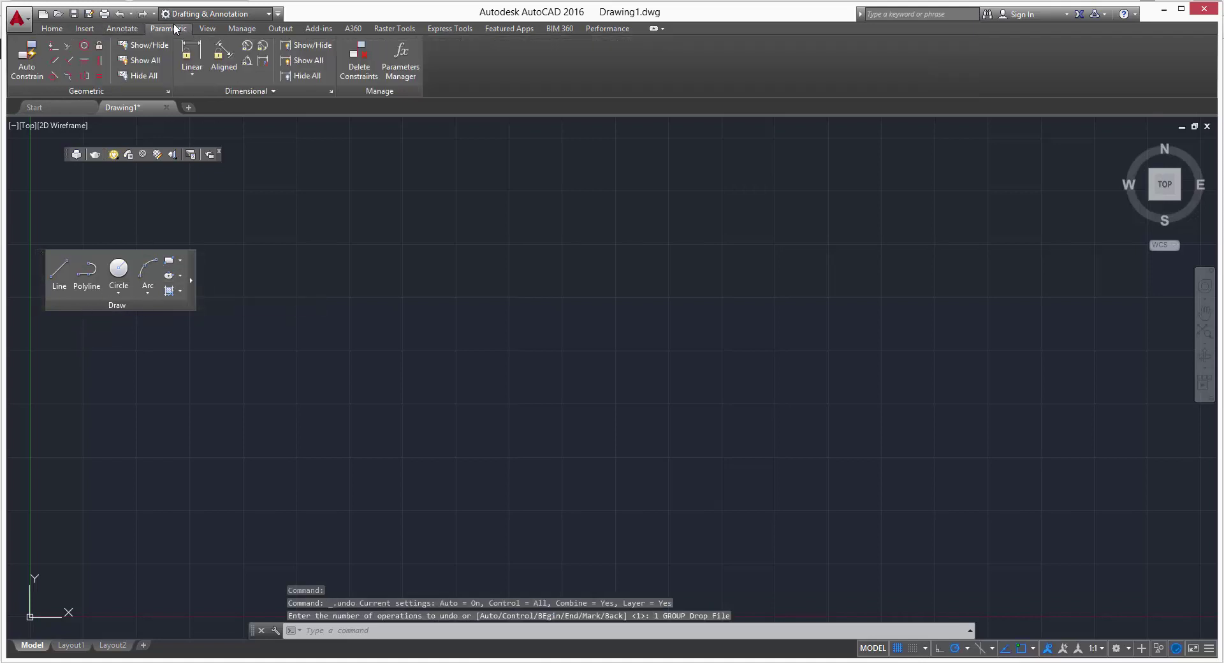
left_click(248, 29)
left_click(280, 29)
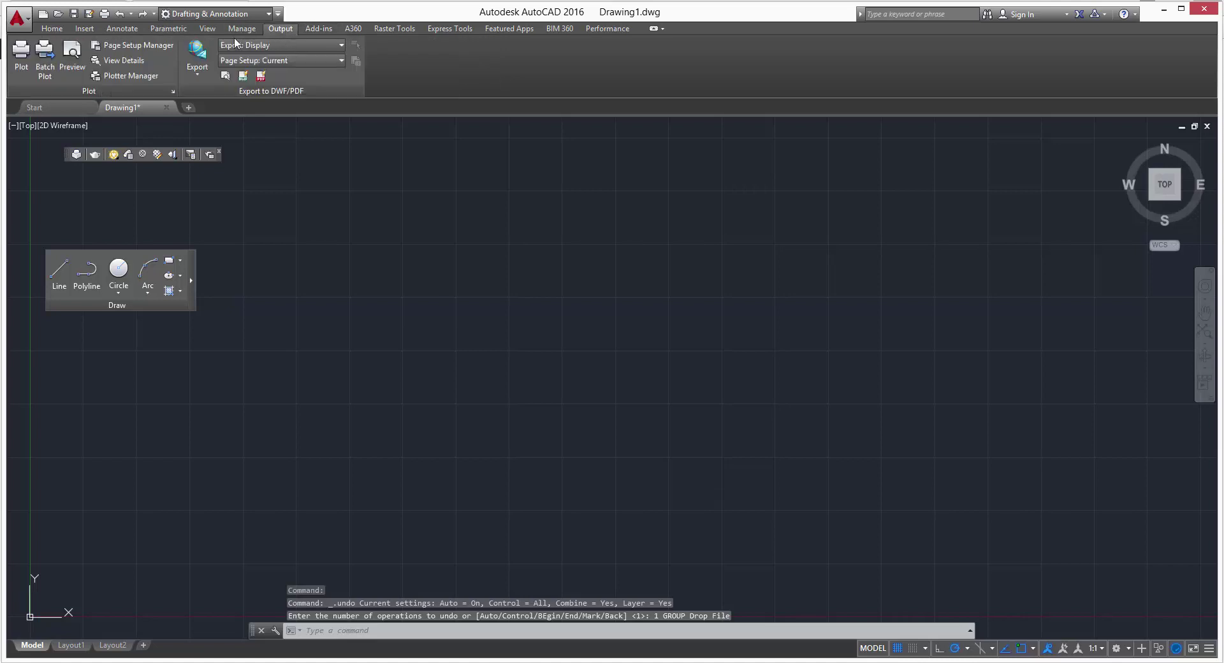
left_click(102, 45)
left_click(746, 189)
left_click(59, 271)
Step: Draw one sloped line segment across the drawing and end the command
left_click(327, 305)
left_click(916, 264)
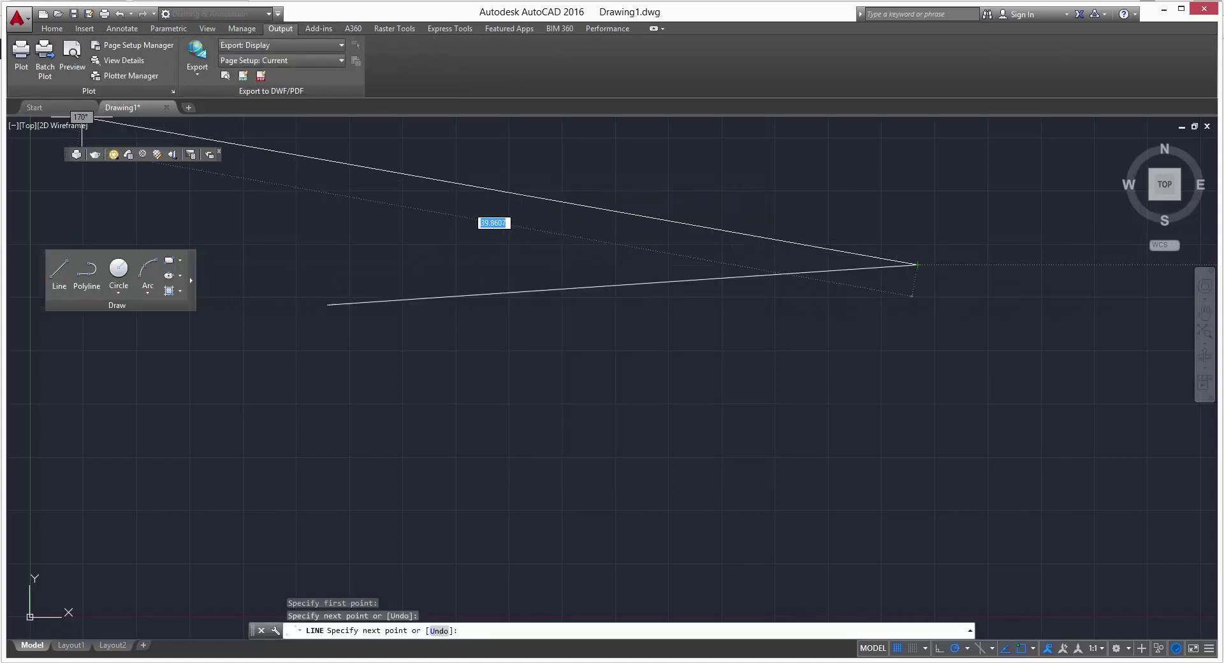
key("Escape")
Step: Dock the floating Draw panel back into the ribbon and return to Home
left_click(52, 29)
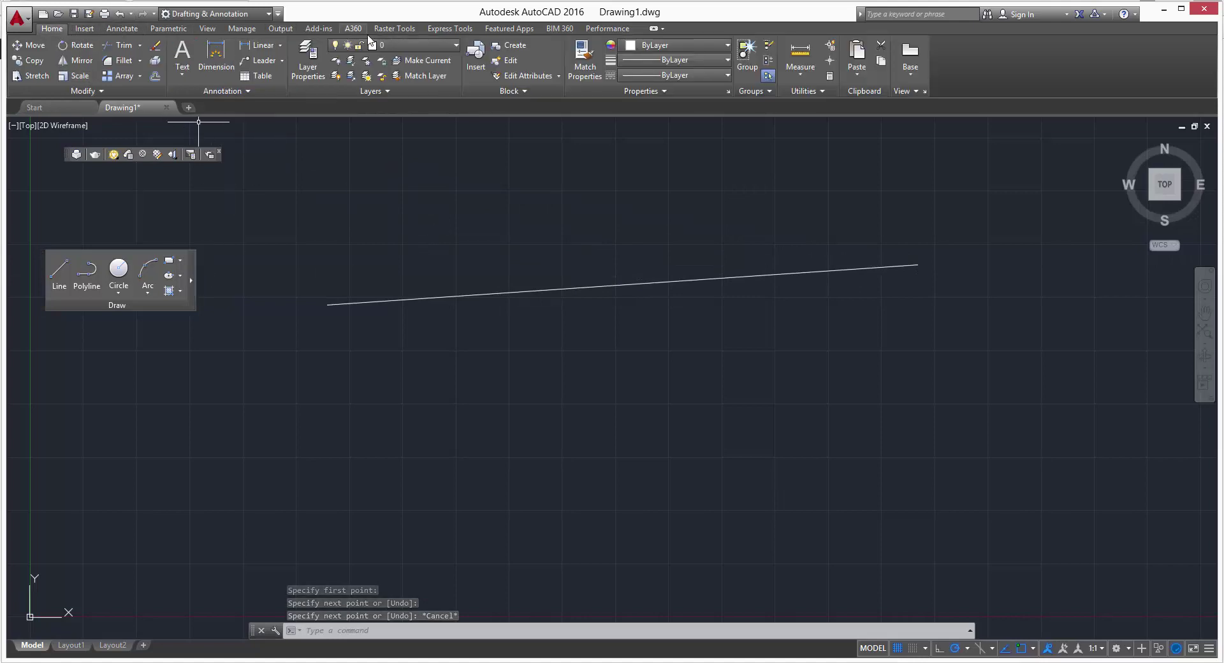
left_click(281, 28)
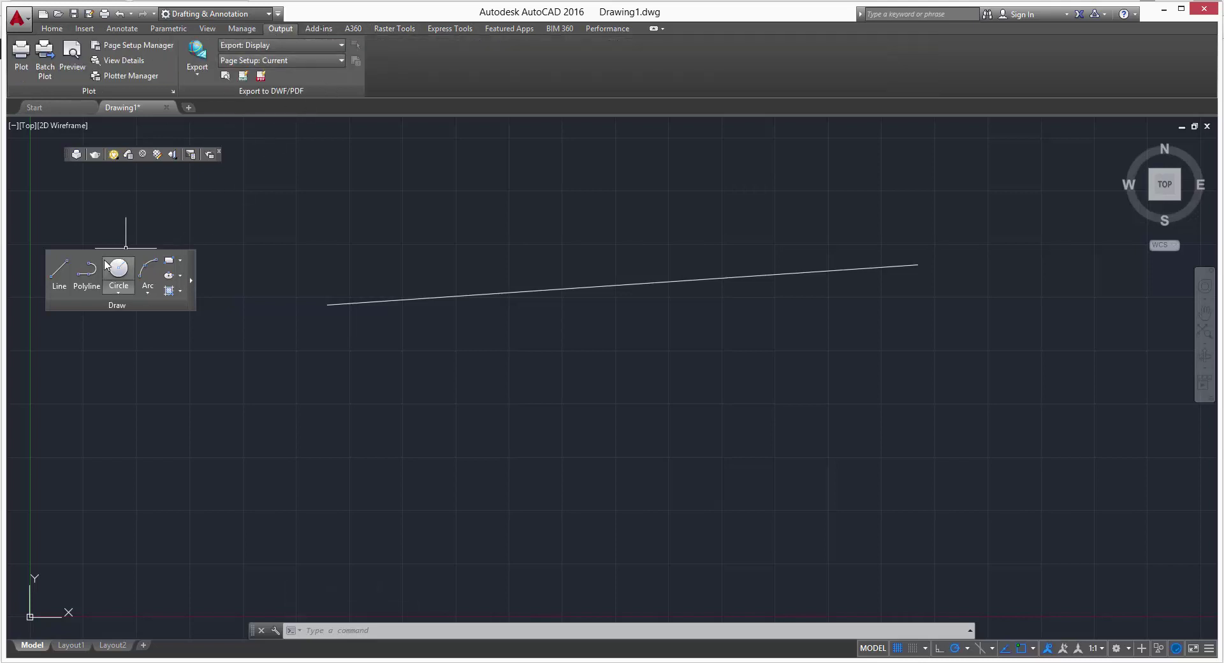
mouse_move(190, 285)
left_mouse_down()
mouse_move(505, 158)
mouse_move(443, 79)
left_mouse_up()
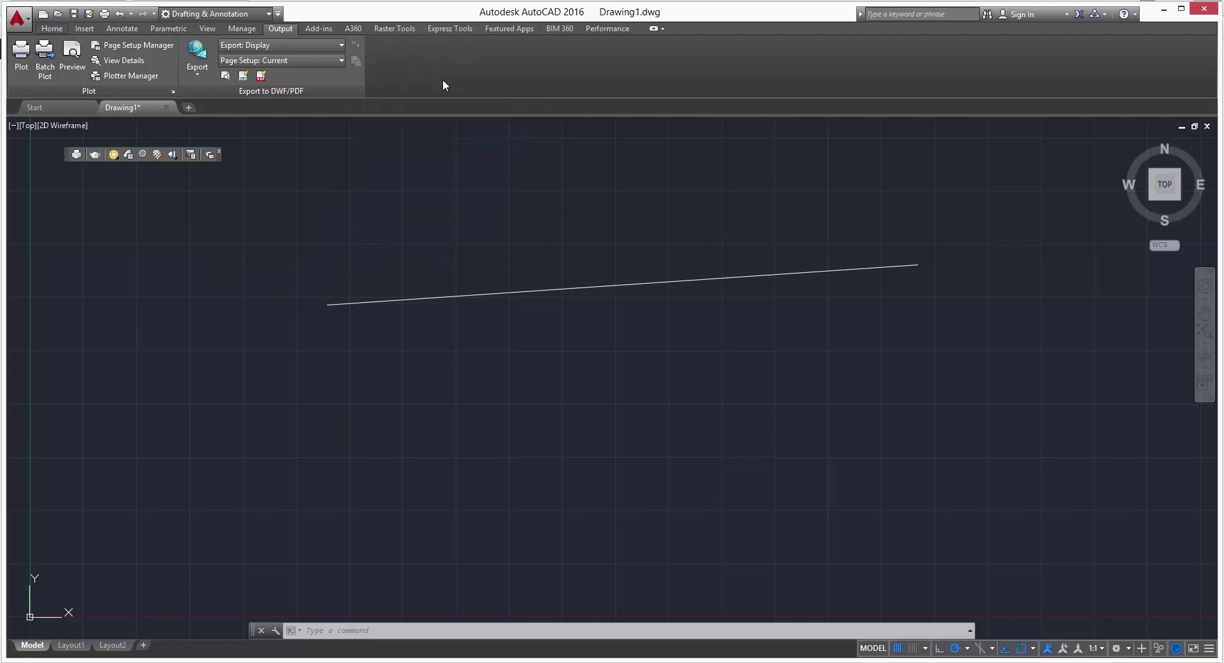
left_click(53, 28)
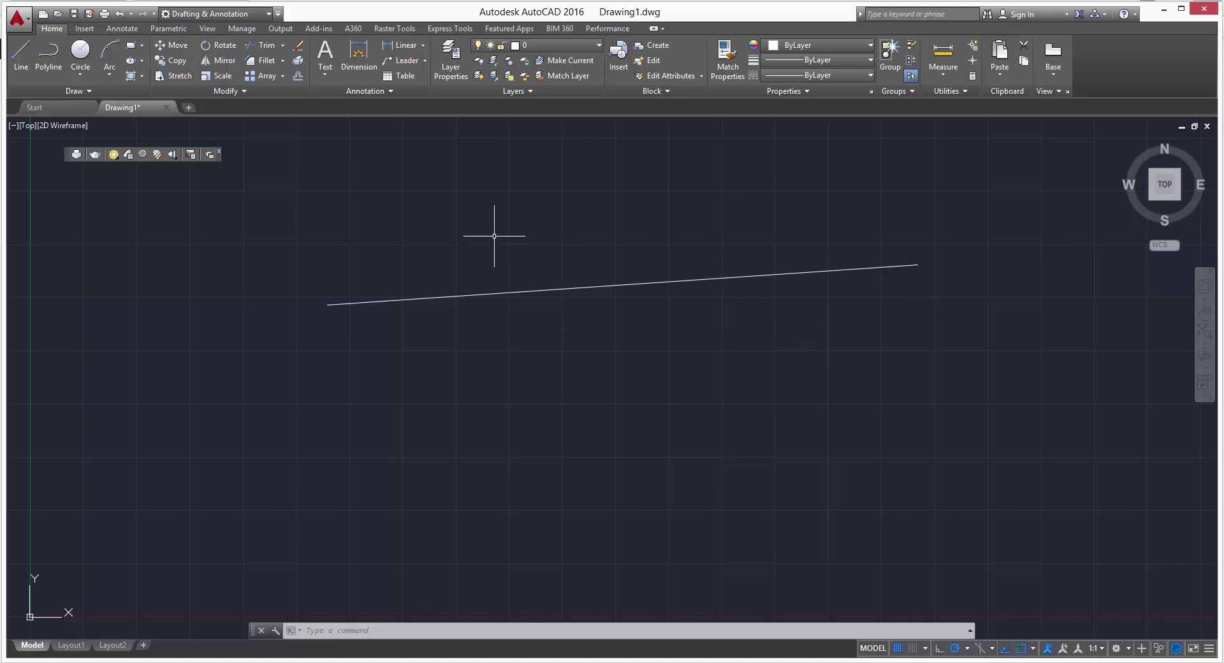
Step: Open the Customize User Interface window from the Manage tab's User Interface button
left_click(246, 29)
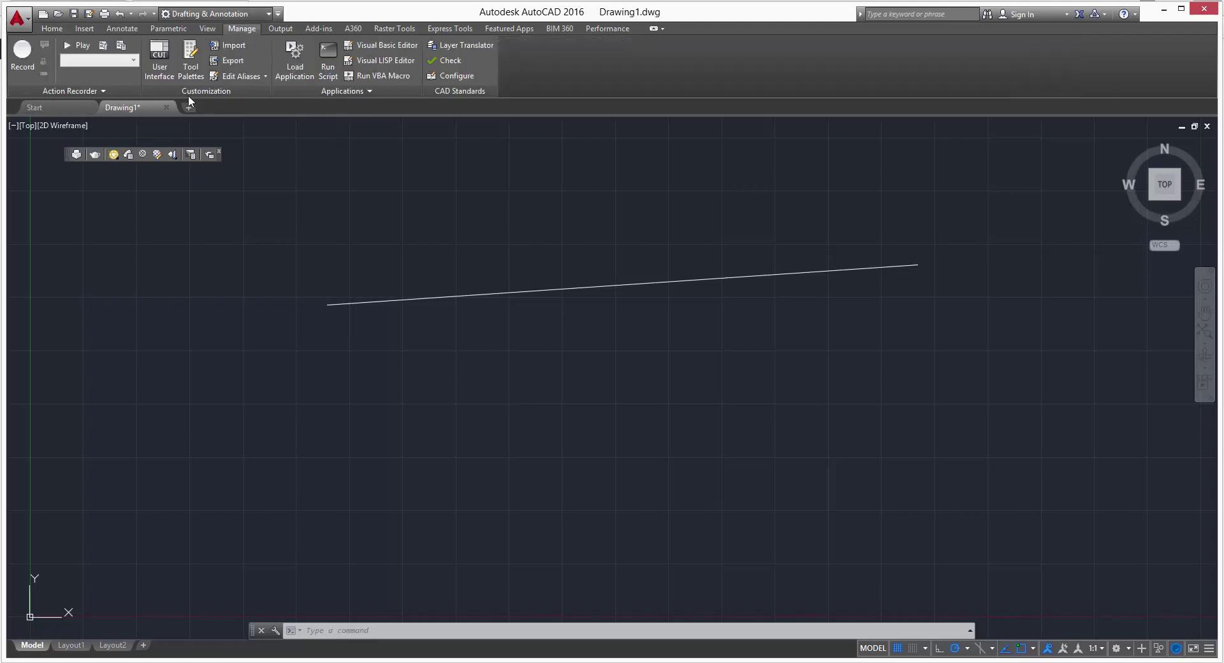
left_click(158, 48)
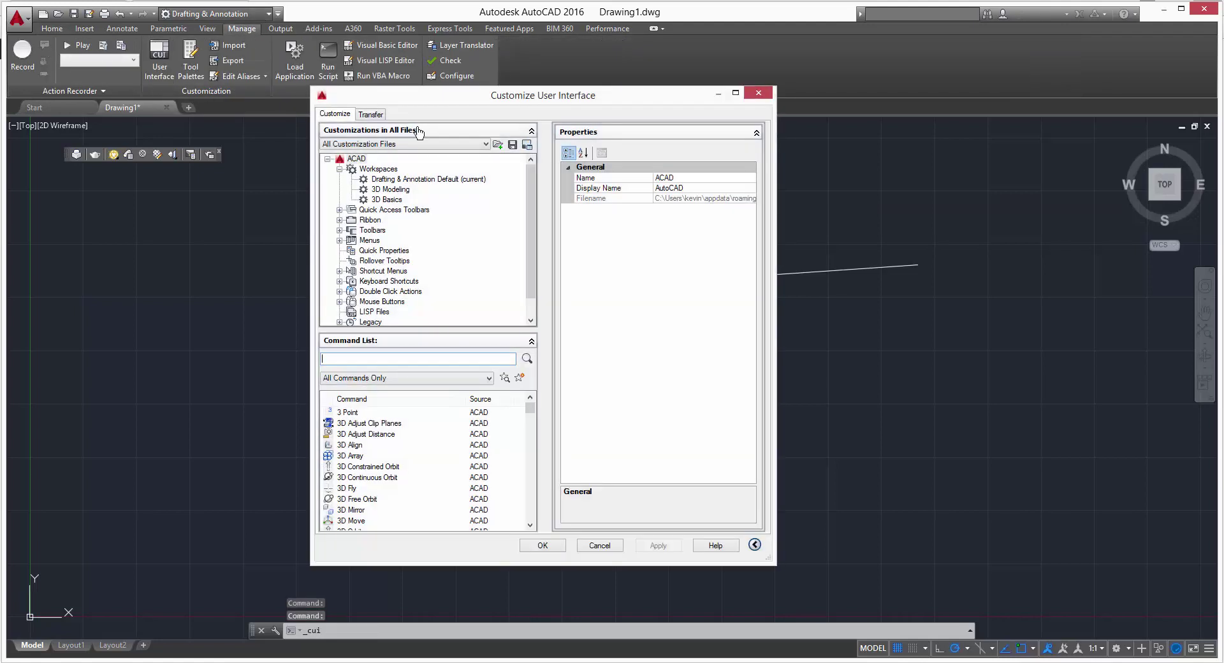
Step: Reopen the CUI window with the cui command and copy the Drafting & Annotation workspace
left_click(759, 93)
type("cui")
key("Return")
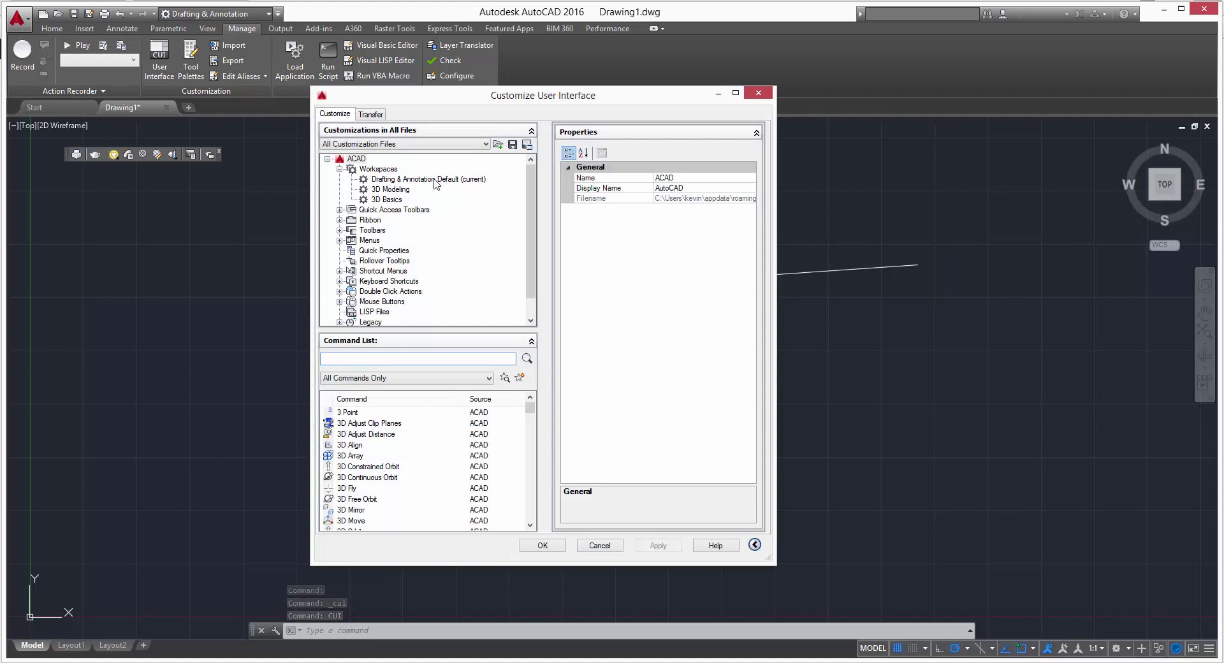
left_click(436, 182)
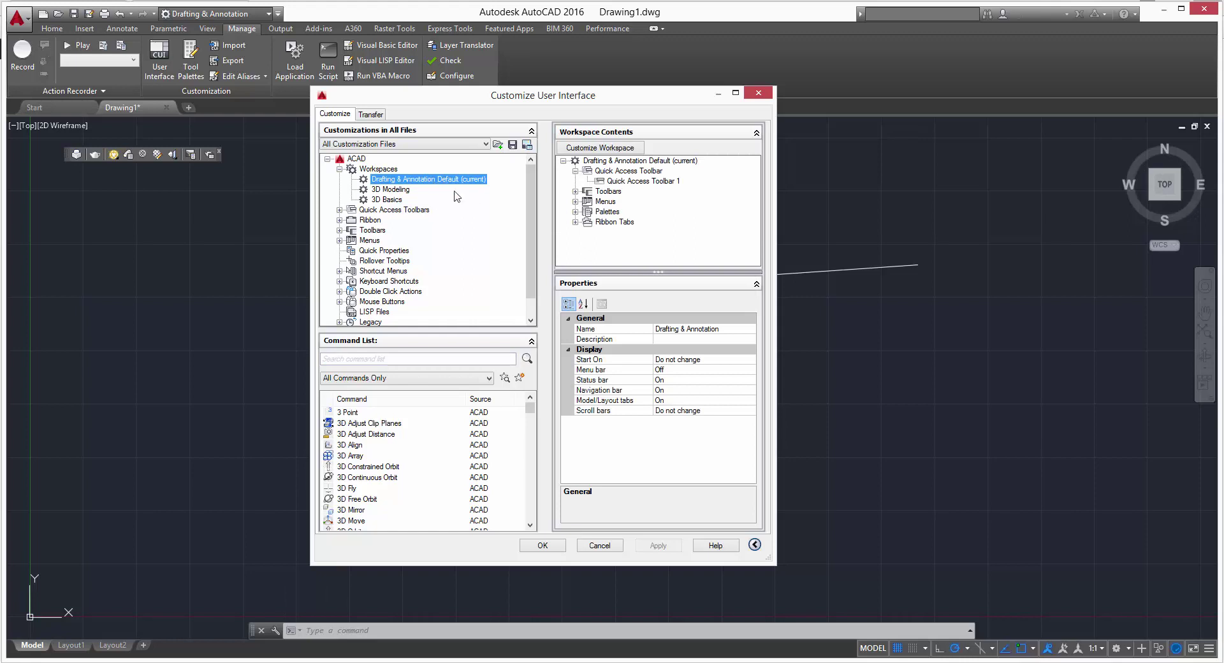
right_click(461, 185)
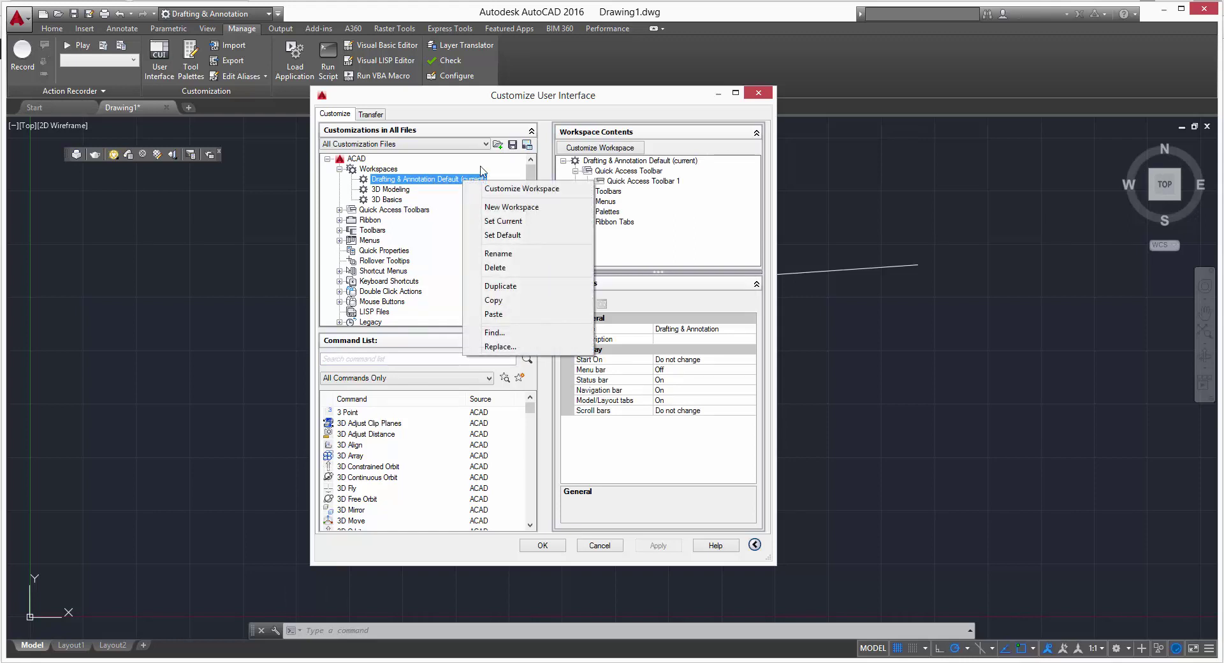
left_click(508, 304)
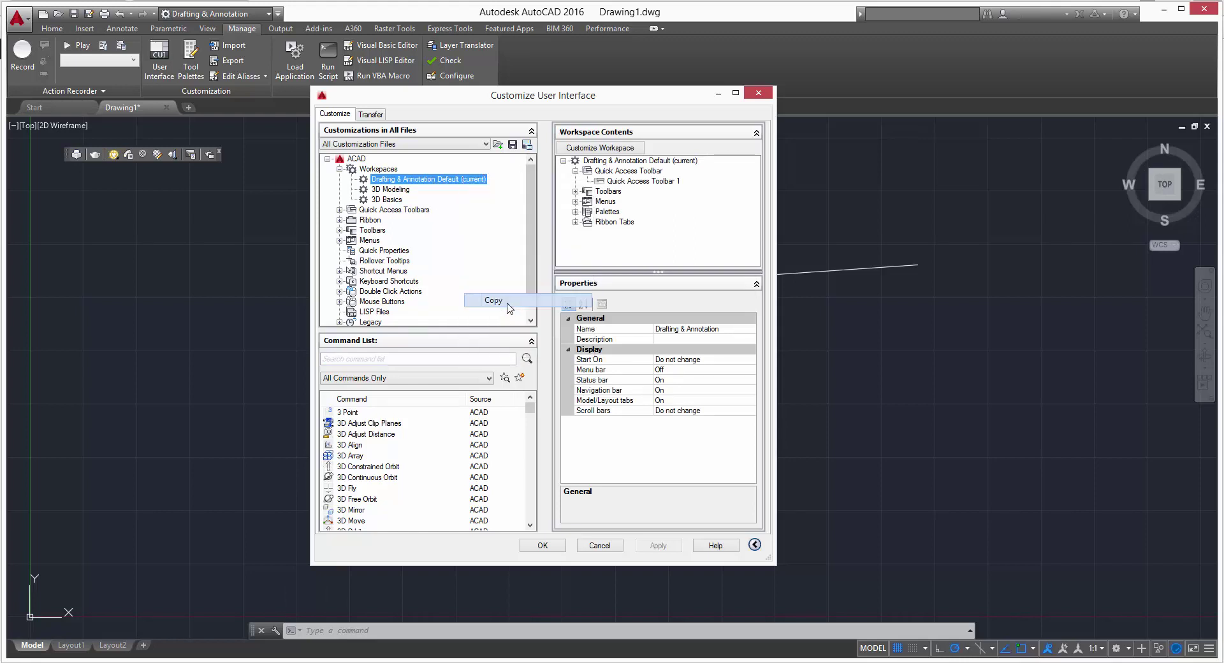
Step: Paste the copy into Workspaces, rename it CampCAD, and review the workspace list
right_click(446, 199)
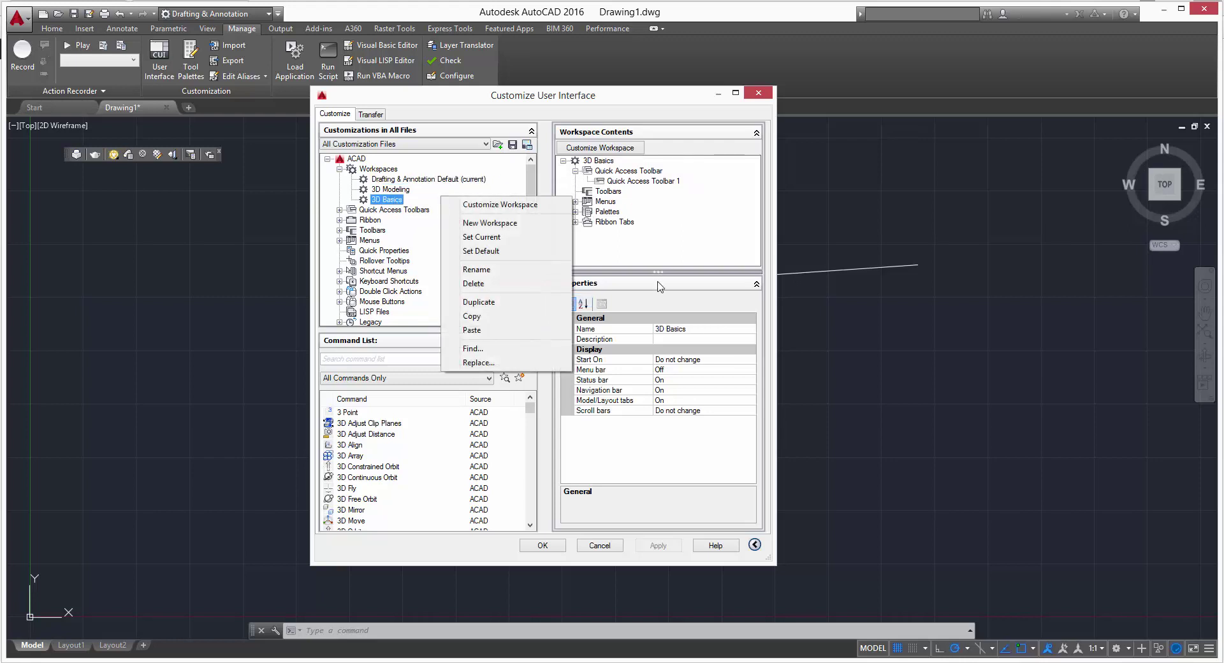
left_click(530, 333)
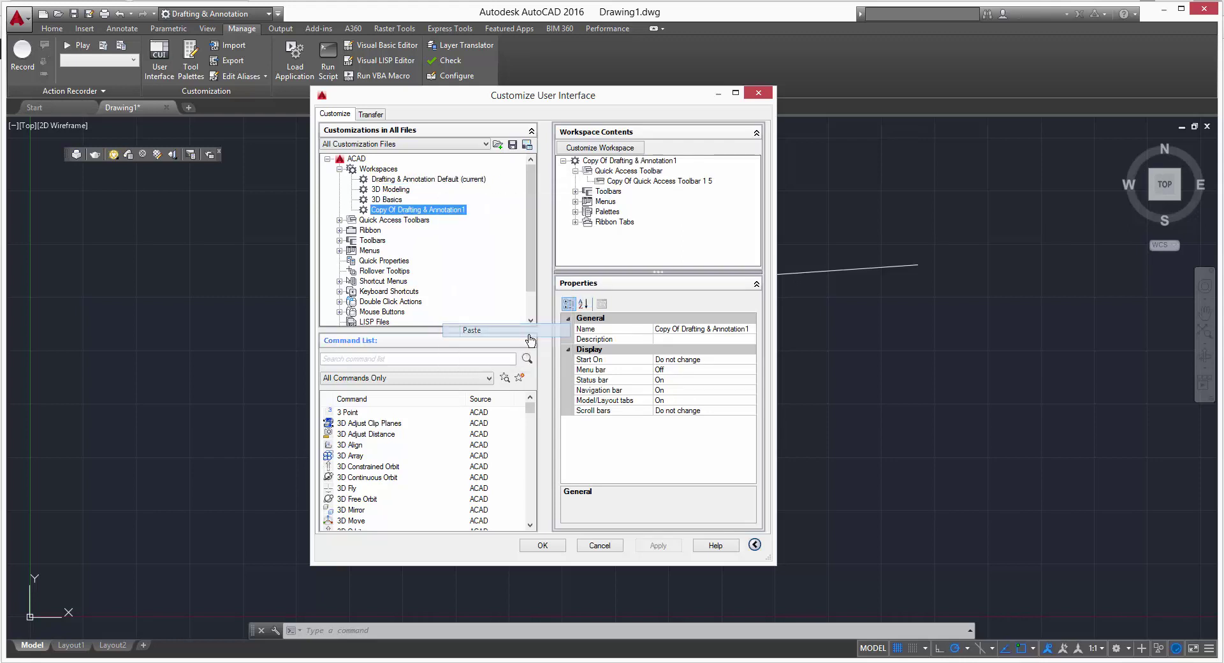
right_click(442, 213)
left_click(478, 283)
type("CampCAD")
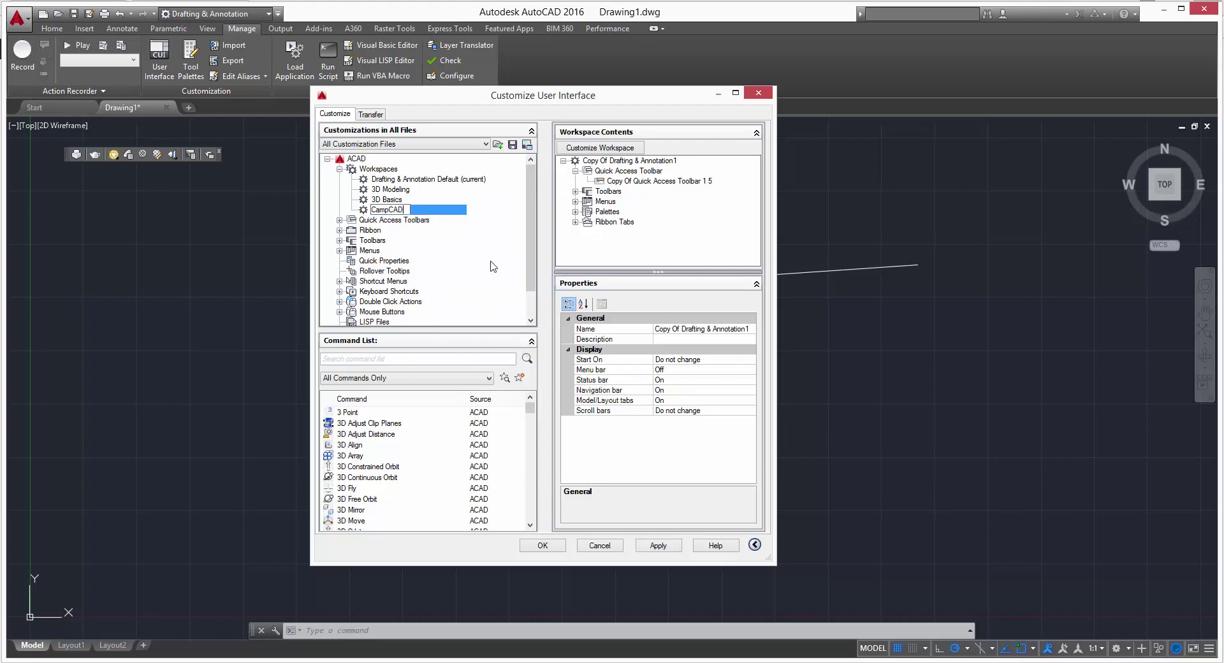
key("Return")
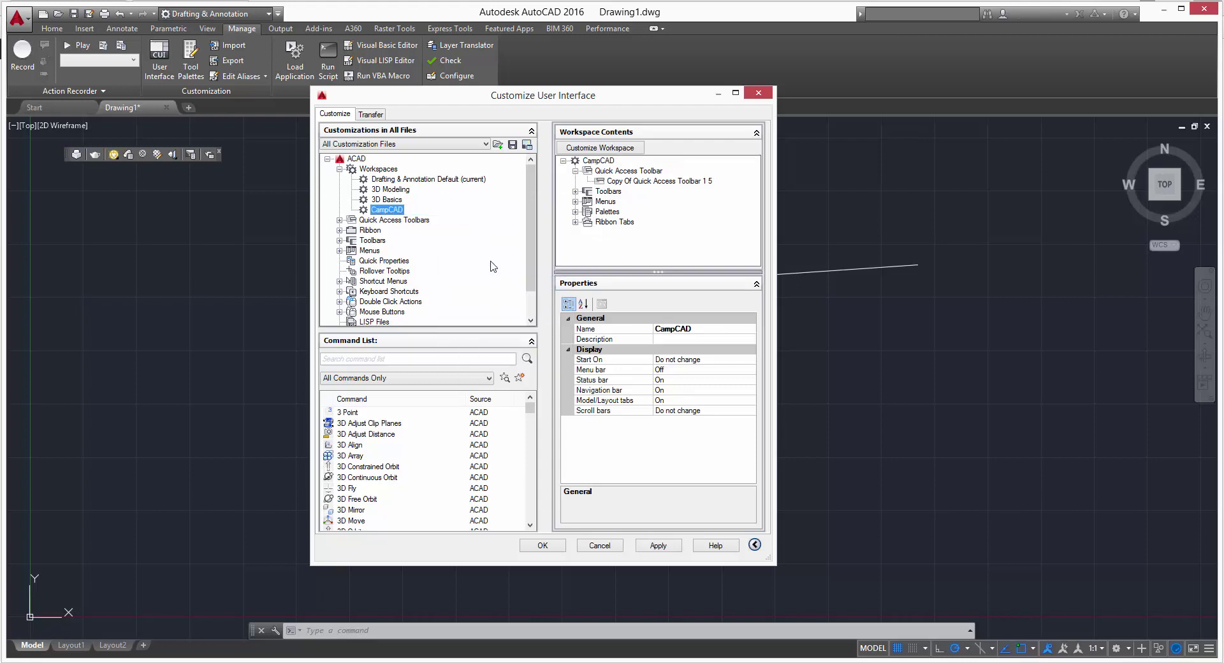
left_click(395, 200)
key("Down")
left_click(471, 179)
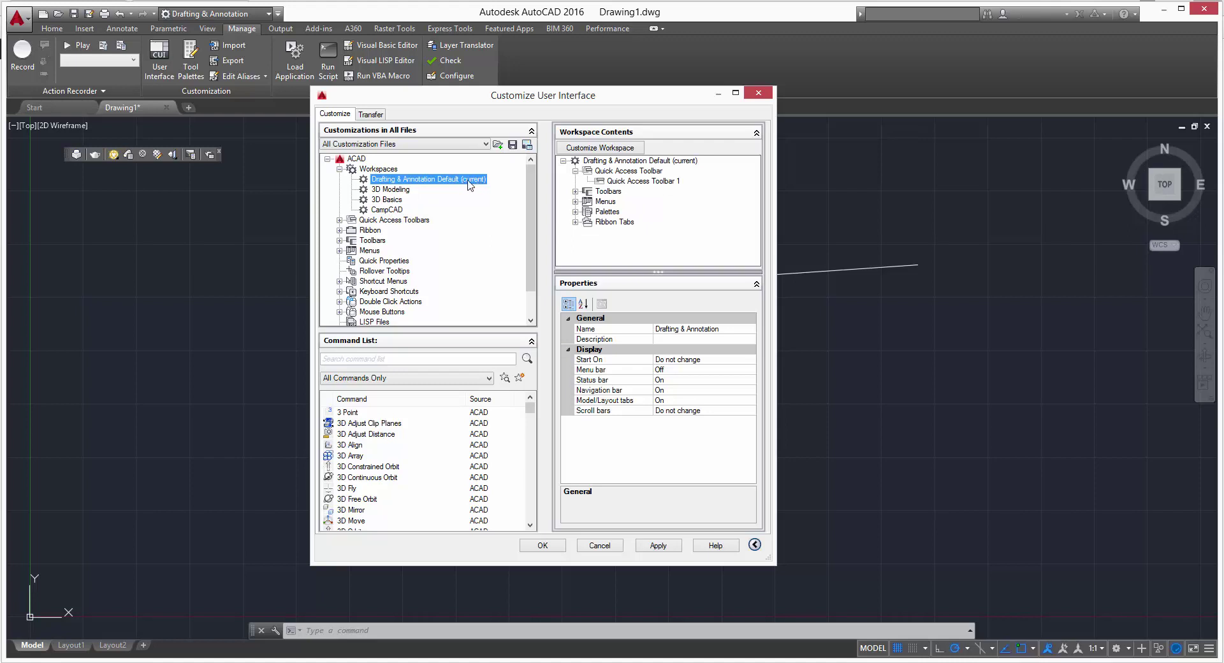
Step: Set CampCAD as the current workspace and expand the Ribbon node in the tree
left_click(400, 212)
right_click(396, 211)
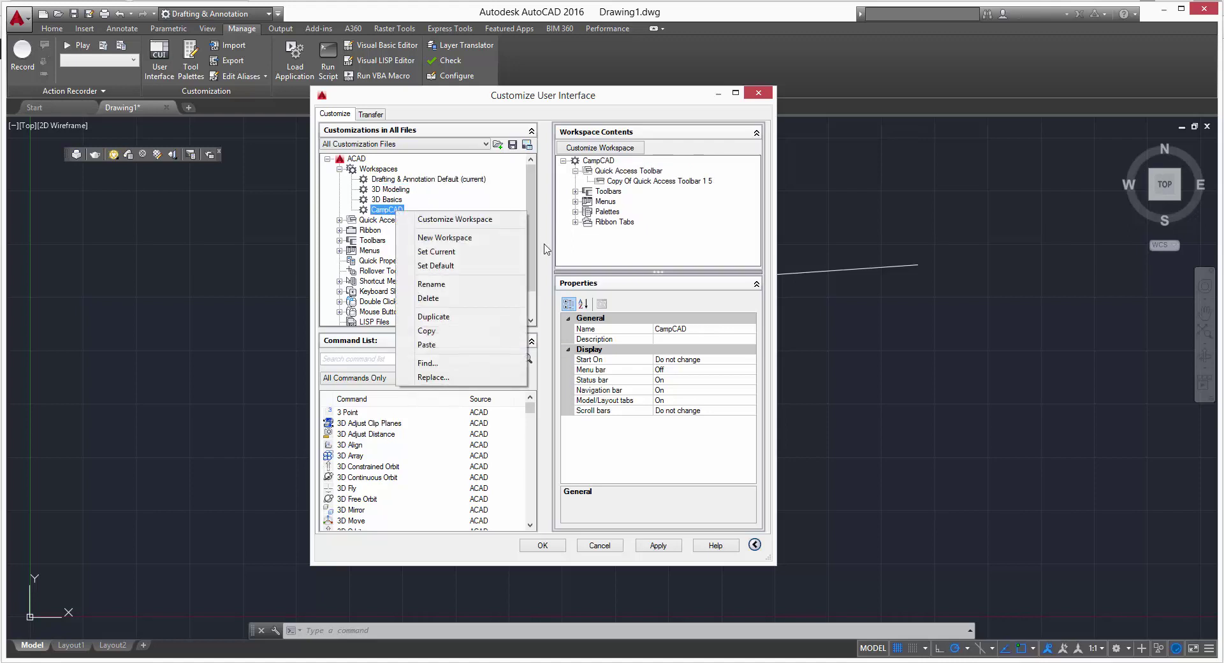
left_click(436, 252)
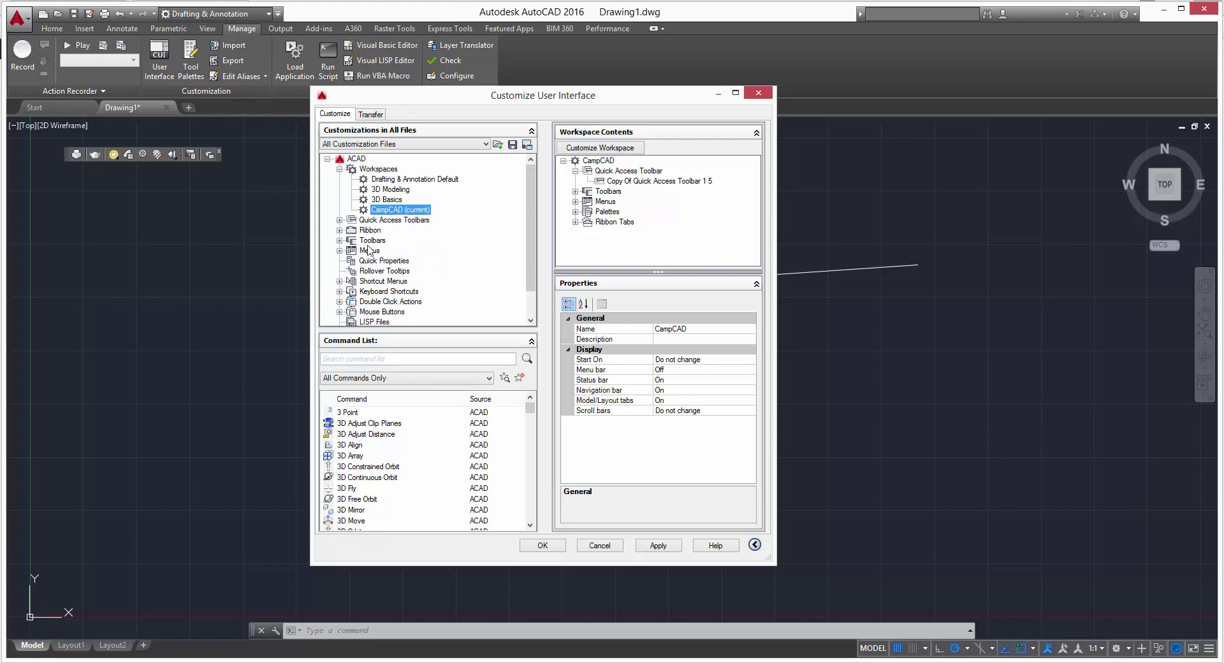
left_click(339, 230)
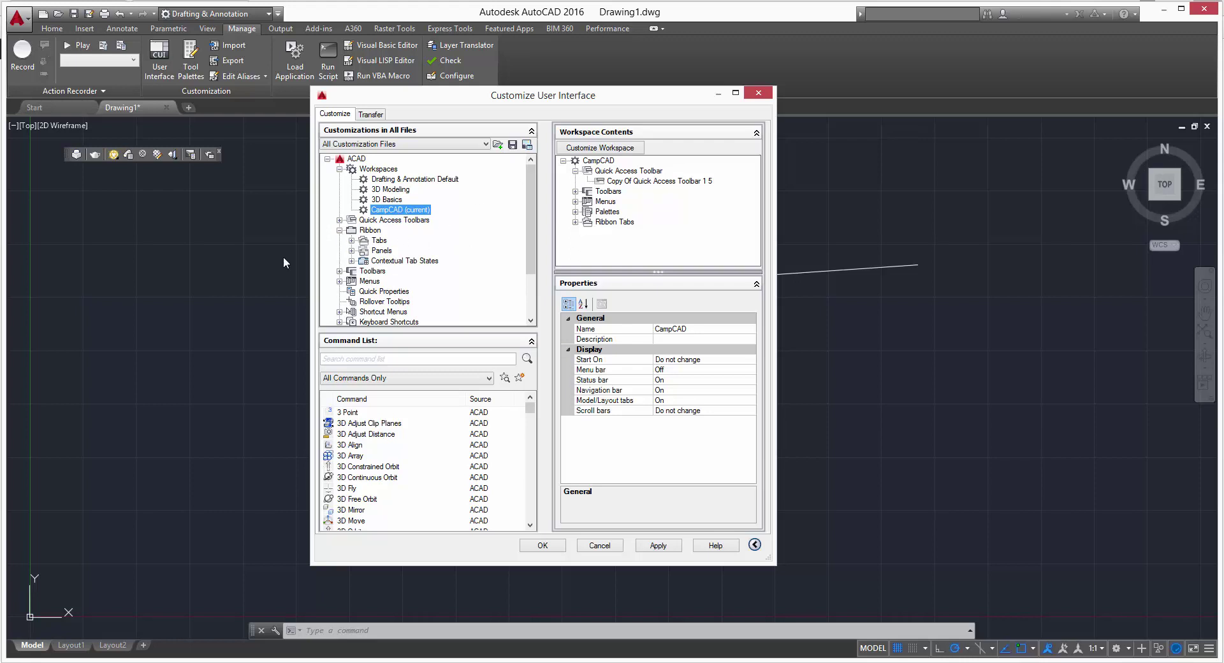
Step: Start customizing CampCAD's contents and expand the Ribbon > Tabs list
left_click(610, 149)
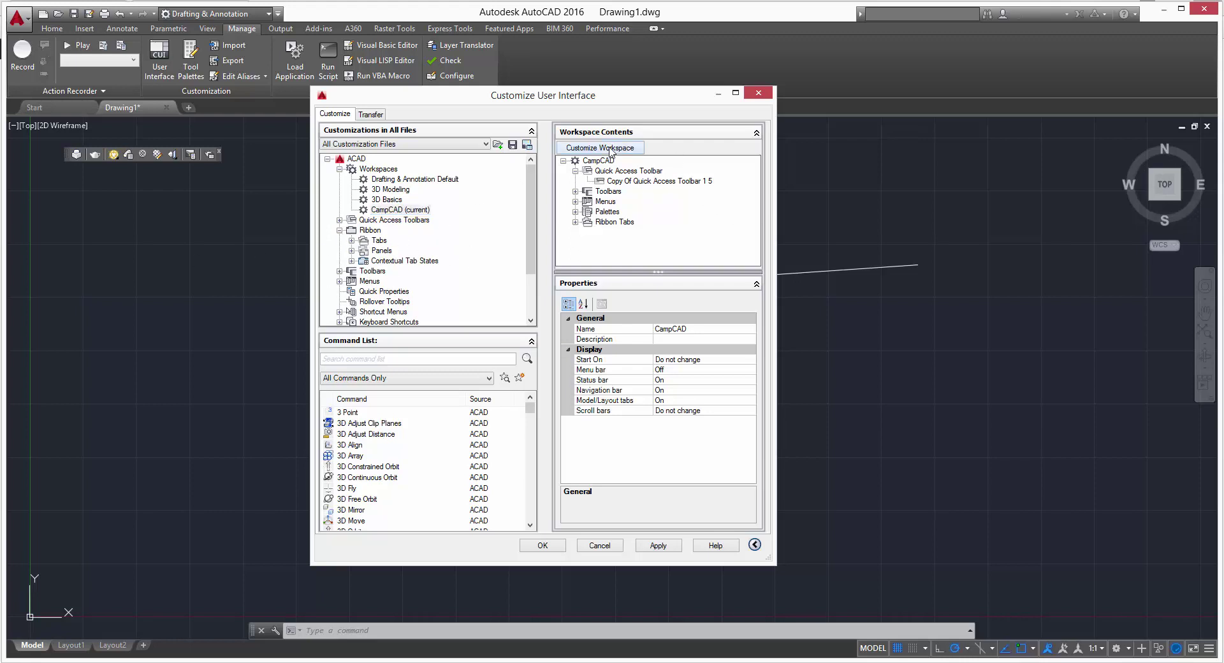
double_click(352, 231)
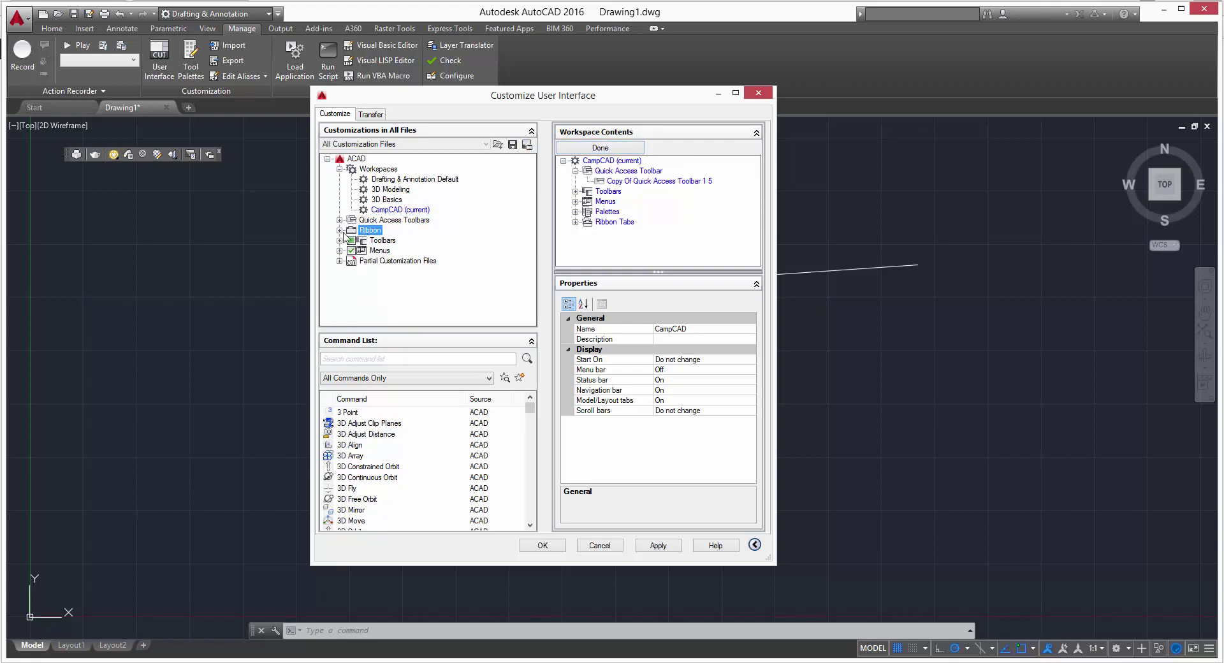
left_click(340, 230)
left_click(386, 241)
left_click(351, 240)
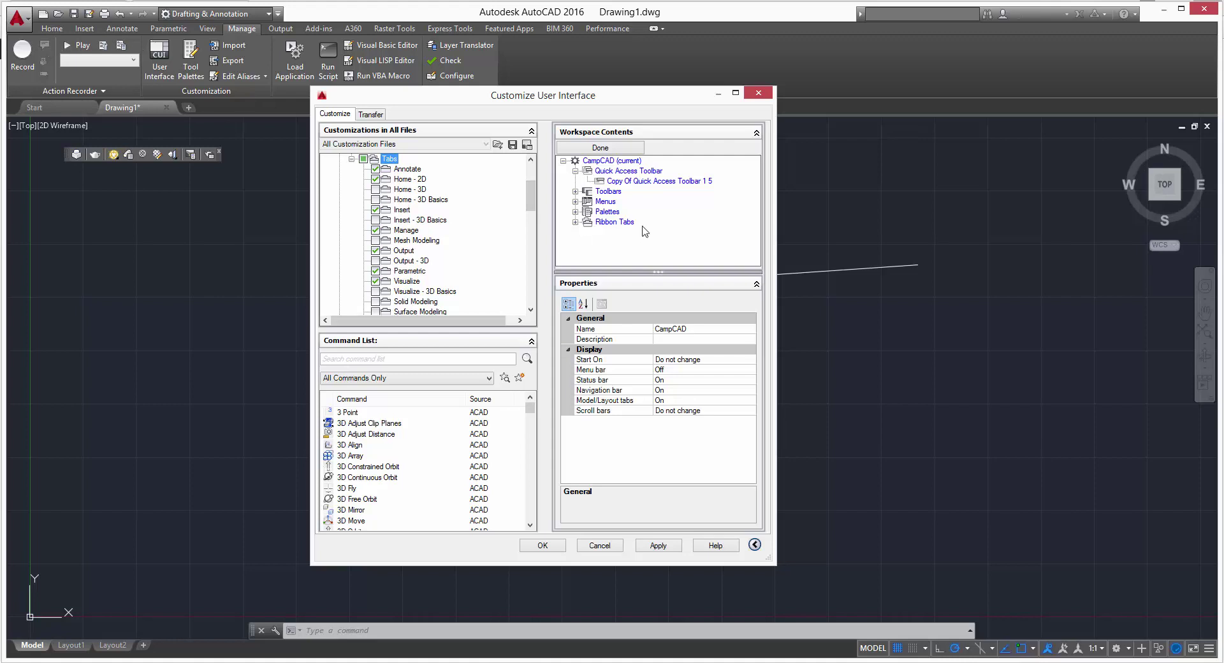
Step: Check PDF Underlay Contextual Tab for CampCAD and apply the change with OK
left_click_drag(531, 191, 538, 246)
scroll(538, 247, "down", 4)
scroll(539, 247, "up", 3)
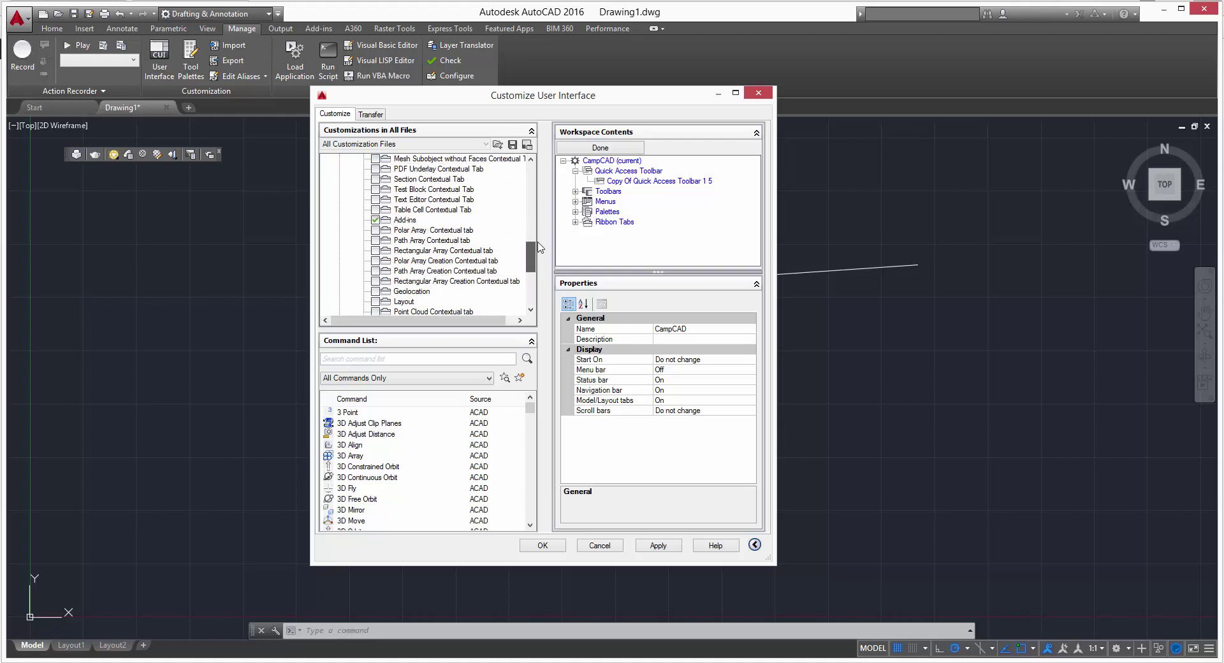
scroll(539, 249, "up", 2)
left_click(426, 220)
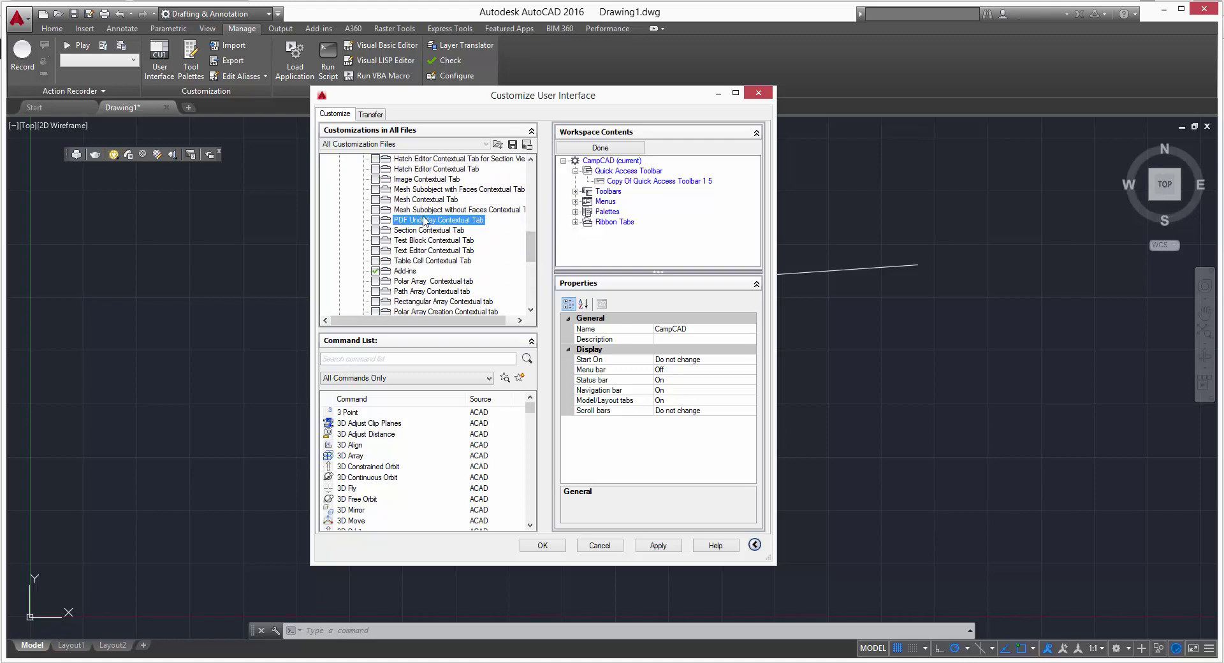
left_click(376, 220)
left_click(551, 547)
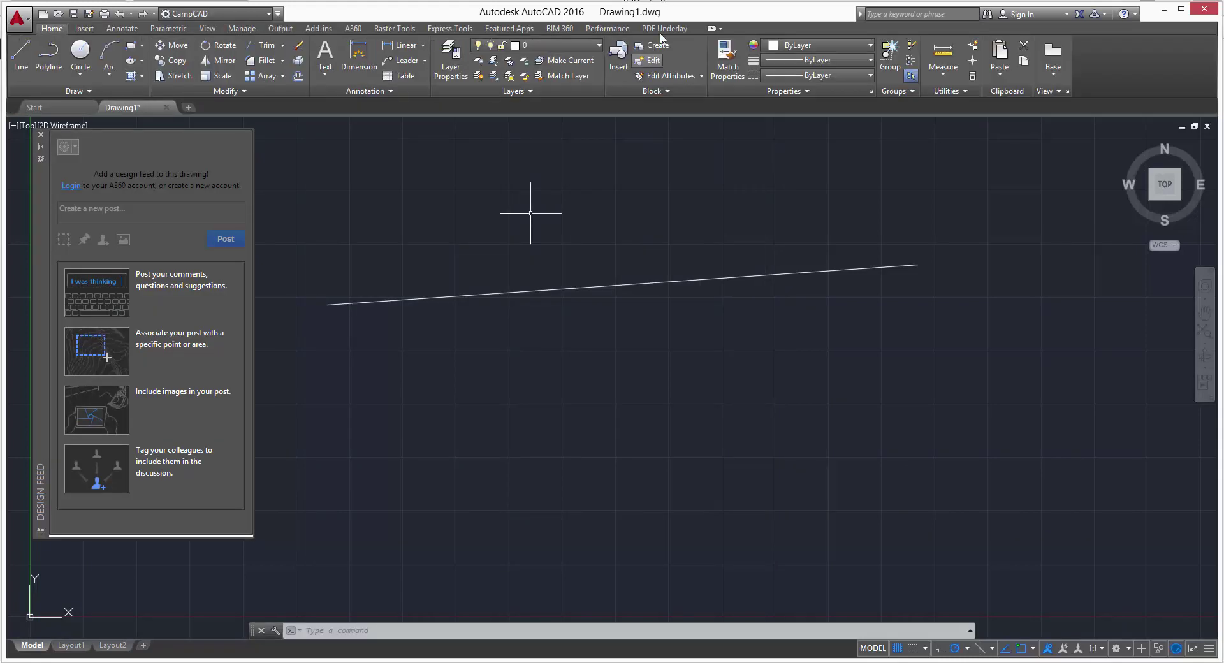
Step: View the PDF Underlay tab's panels, then reopen the CUI window with the CUI command
left_click(663, 28)
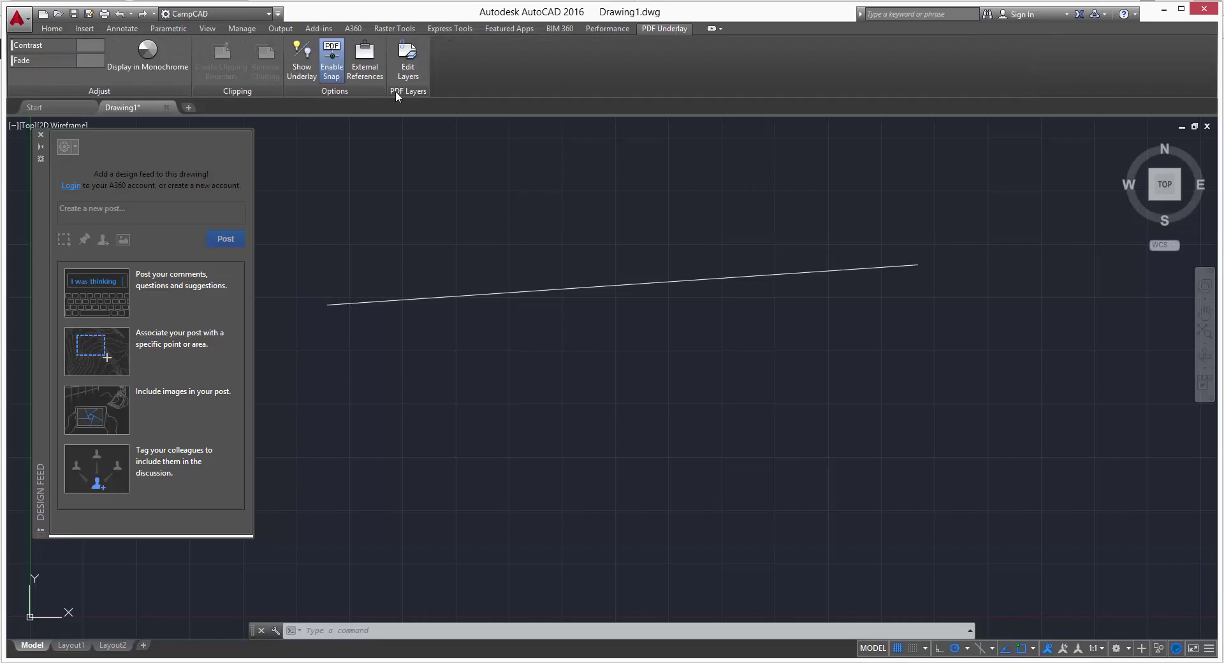
type("CUI")
key("Return")
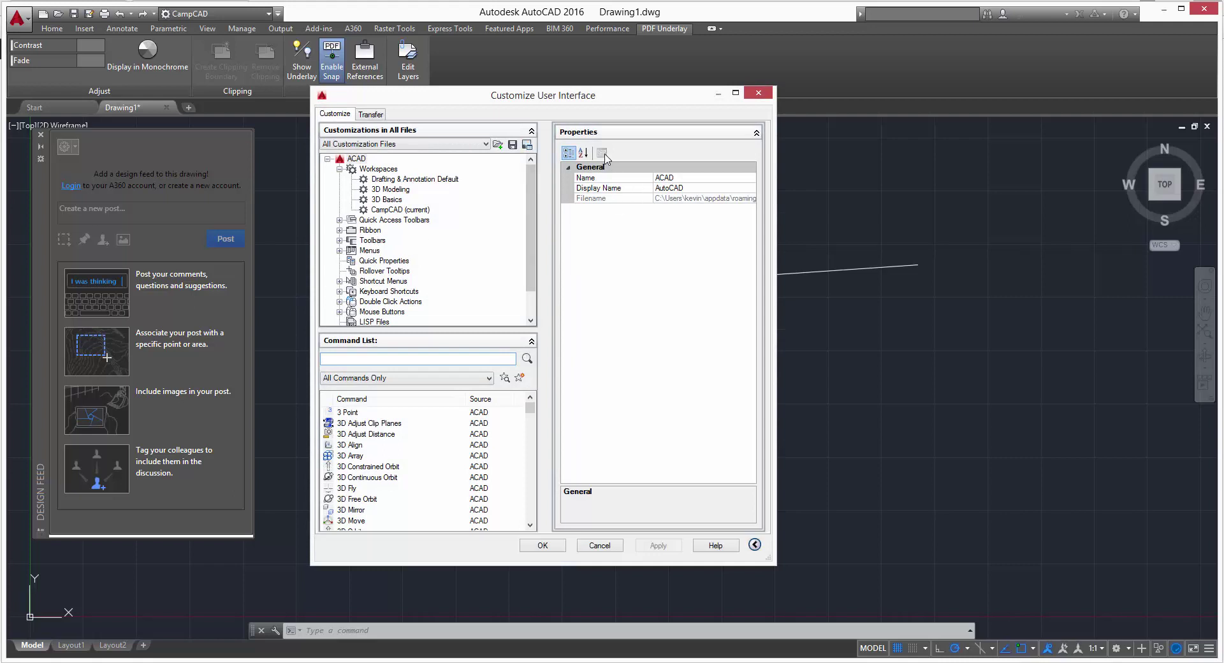
Step: Uncheck PDF Underlay Contextual Tab in CampCAD's ribbon tabs and apply with OK
left_click(382, 209)
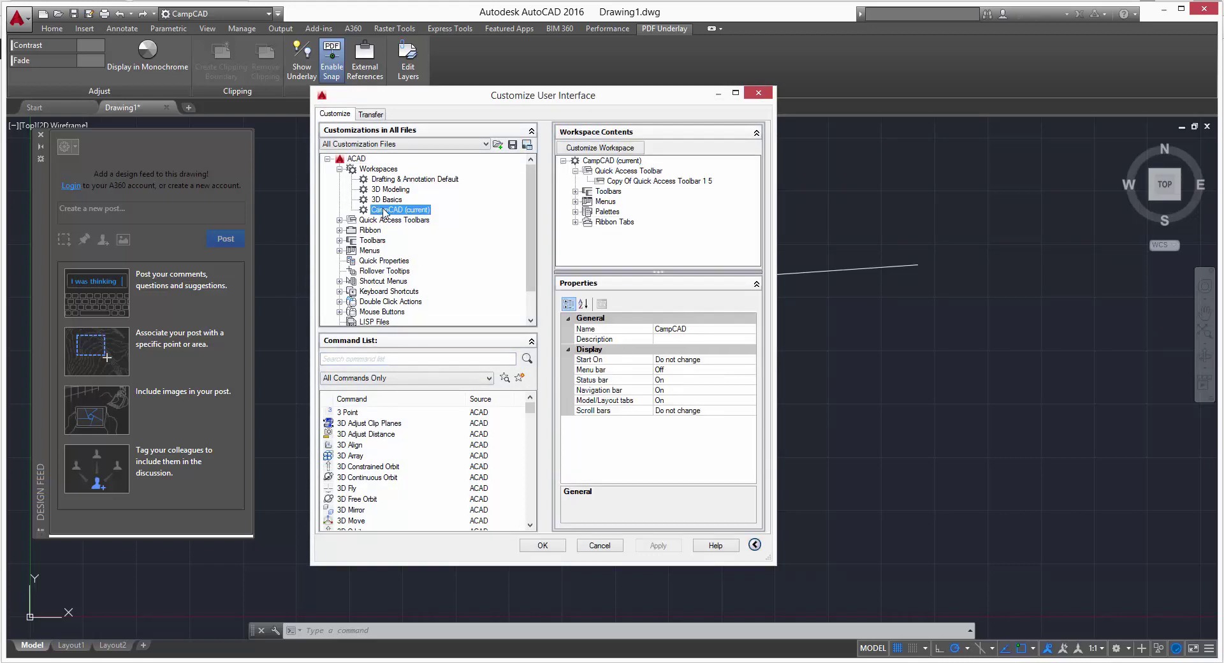
left_click(625, 149)
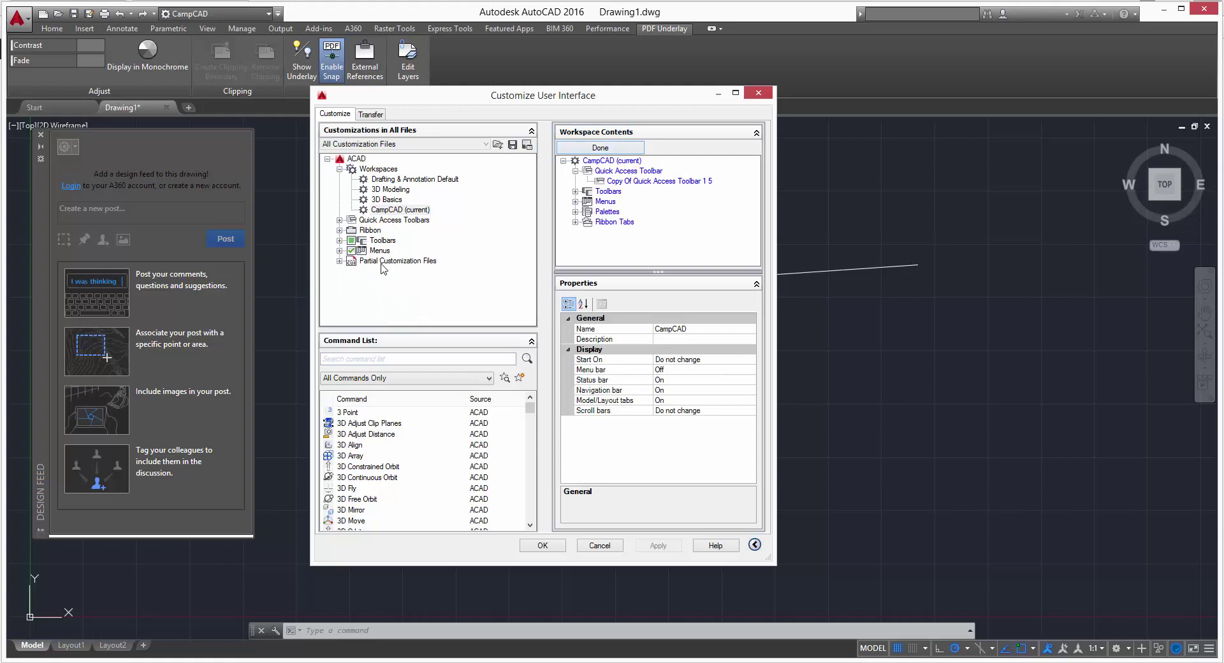
left_click(340, 230)
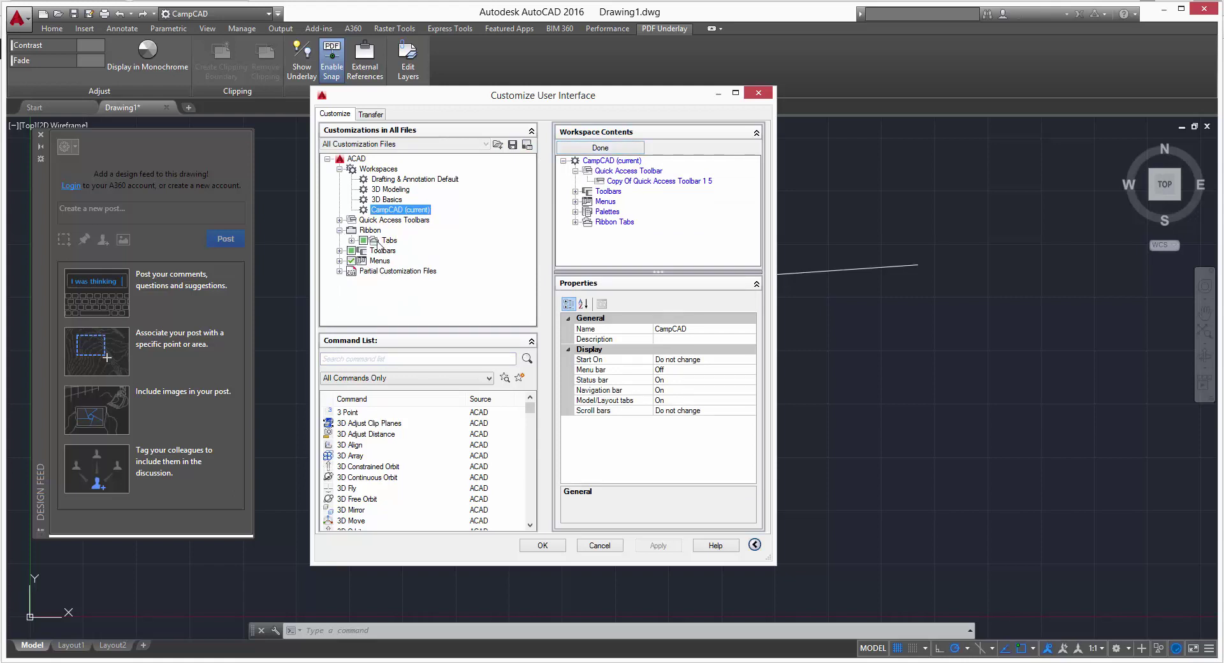
left_click(352, 241)
scroll(399, 262, "down", 7)
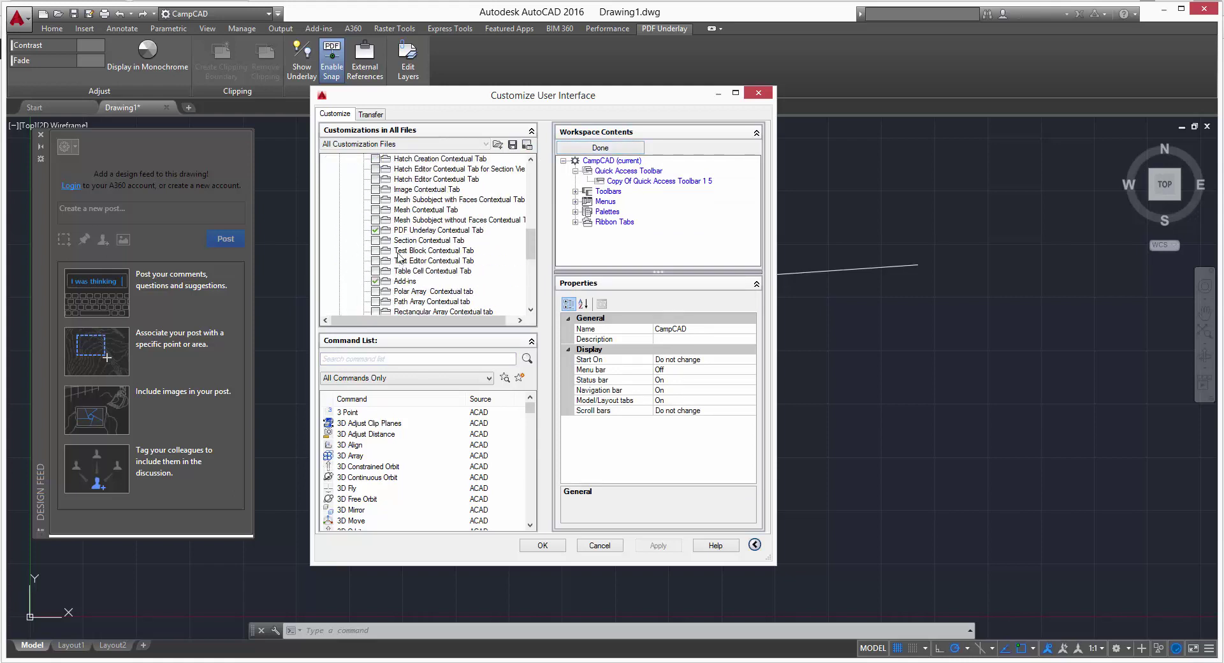
left_click(375, 231)
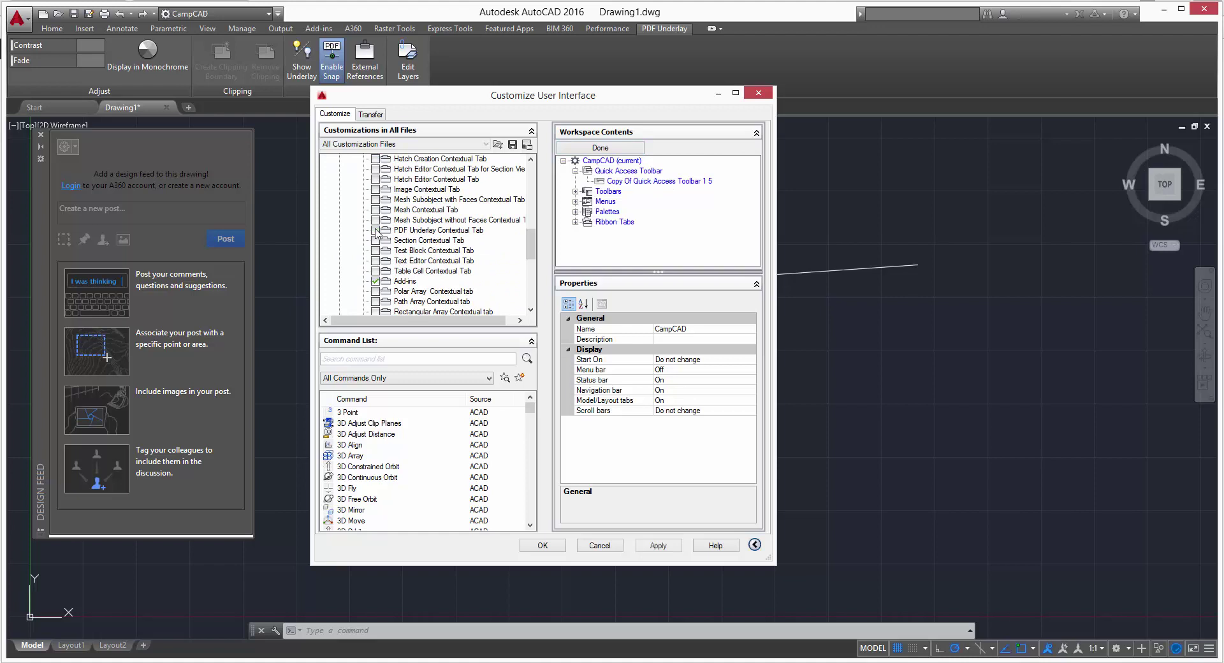
left_click(543, 546)
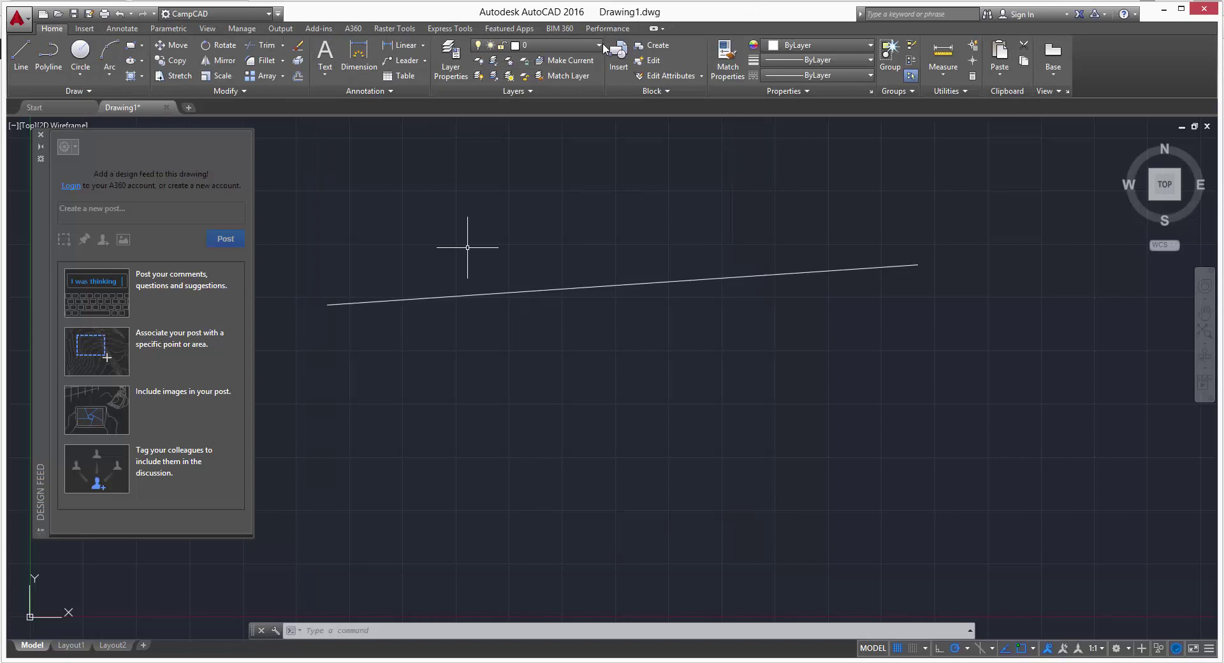
Step: Reopen CUI, select the CampCAD workspace, and expand Ribbon > Tabs to bring up its actions
type("cui")
key("Return")
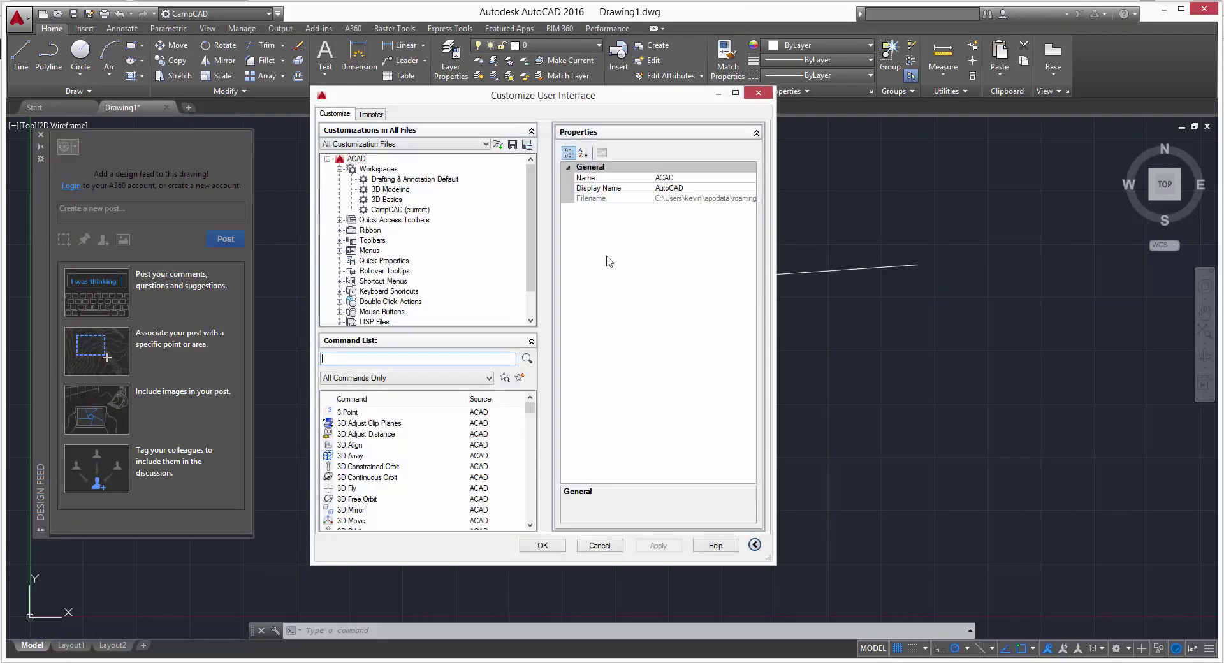
left_click(394, 210)
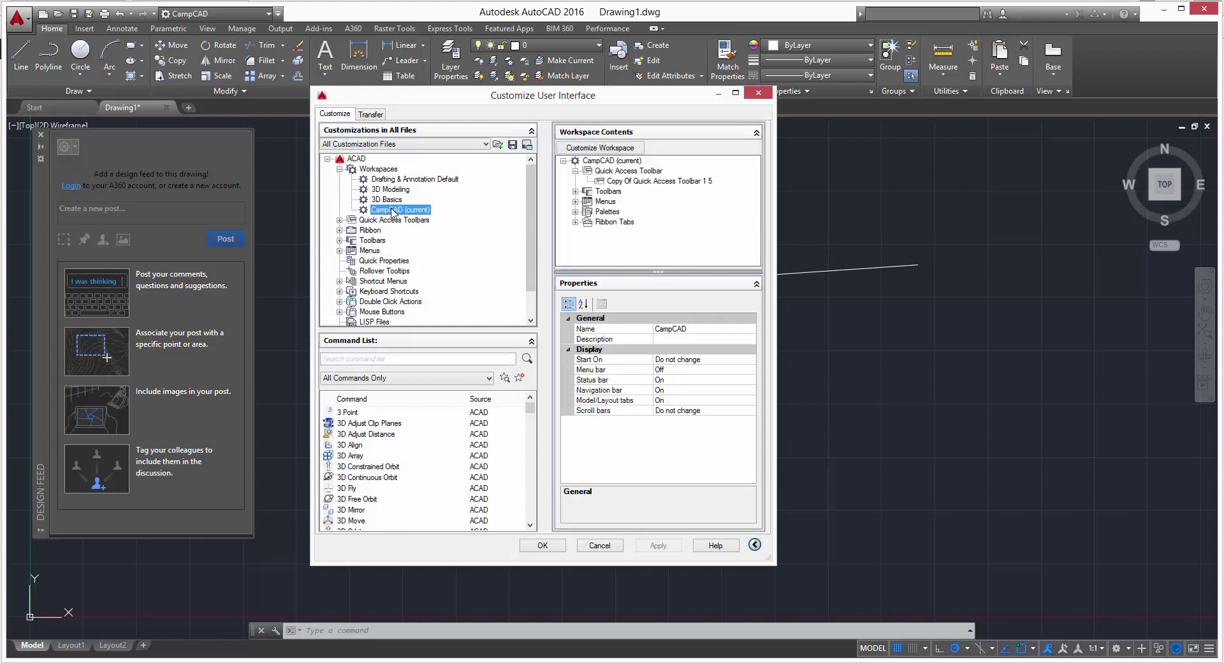
left_click(339, 231)
left_click_drag(530, 257, 531, 269)
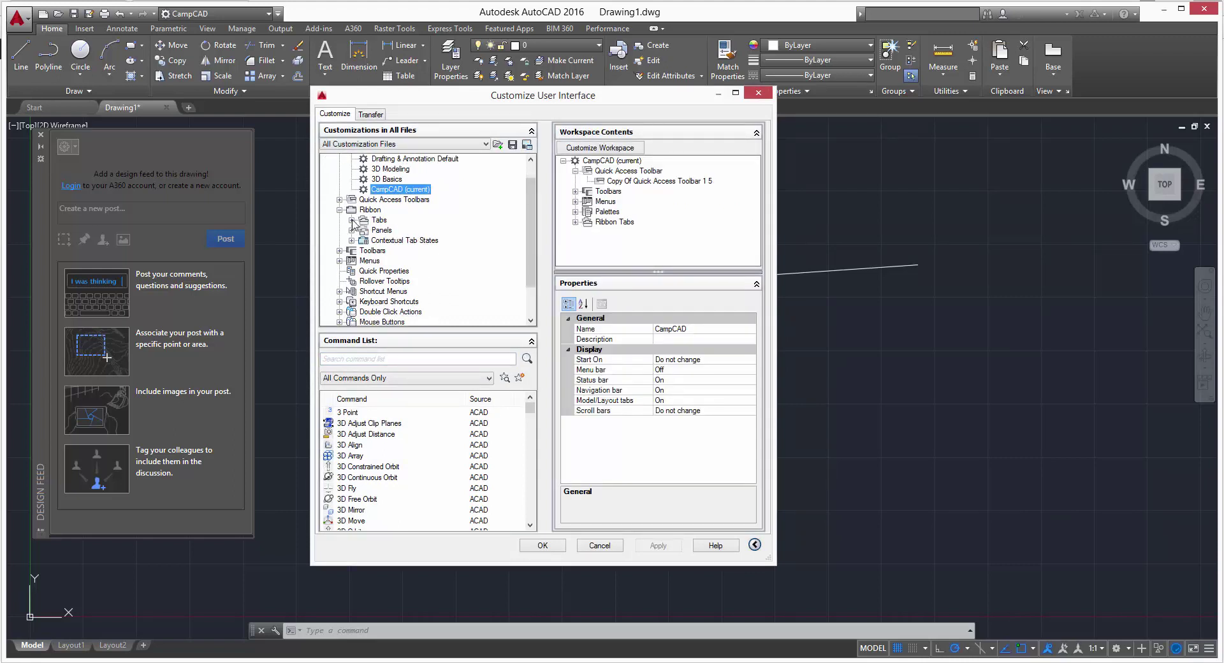
left_click(351, 220)
left_click_drag(530, 184, 531, 188)
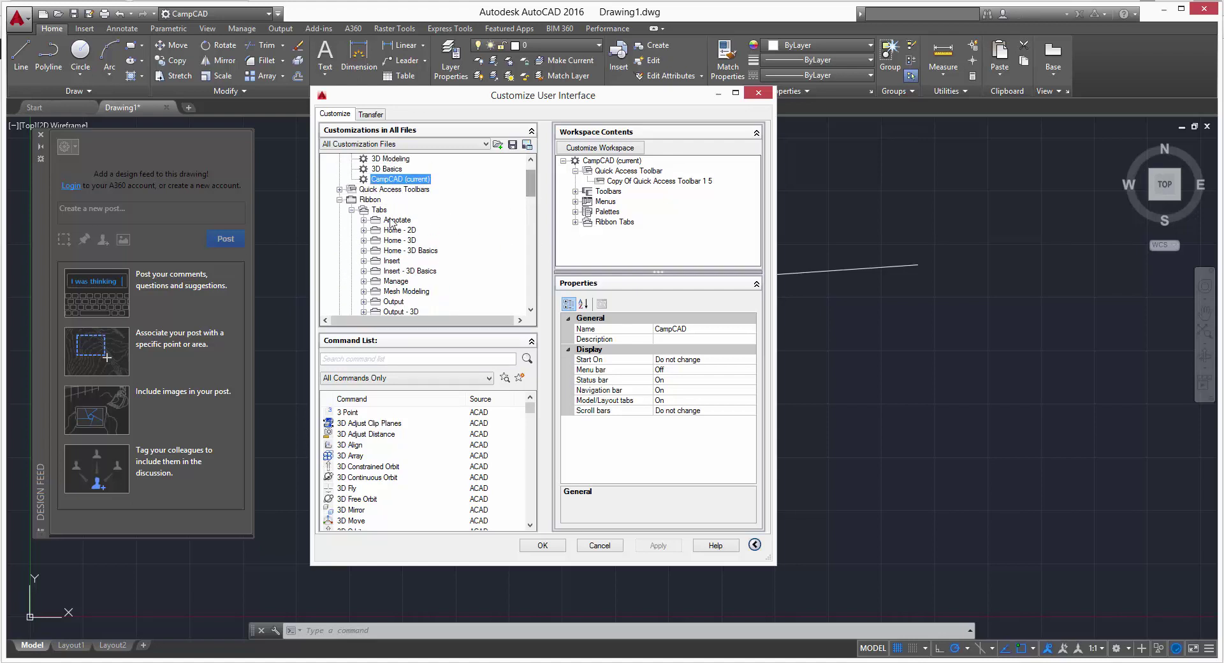
left_click(379, 210)
right_click(379, 213)
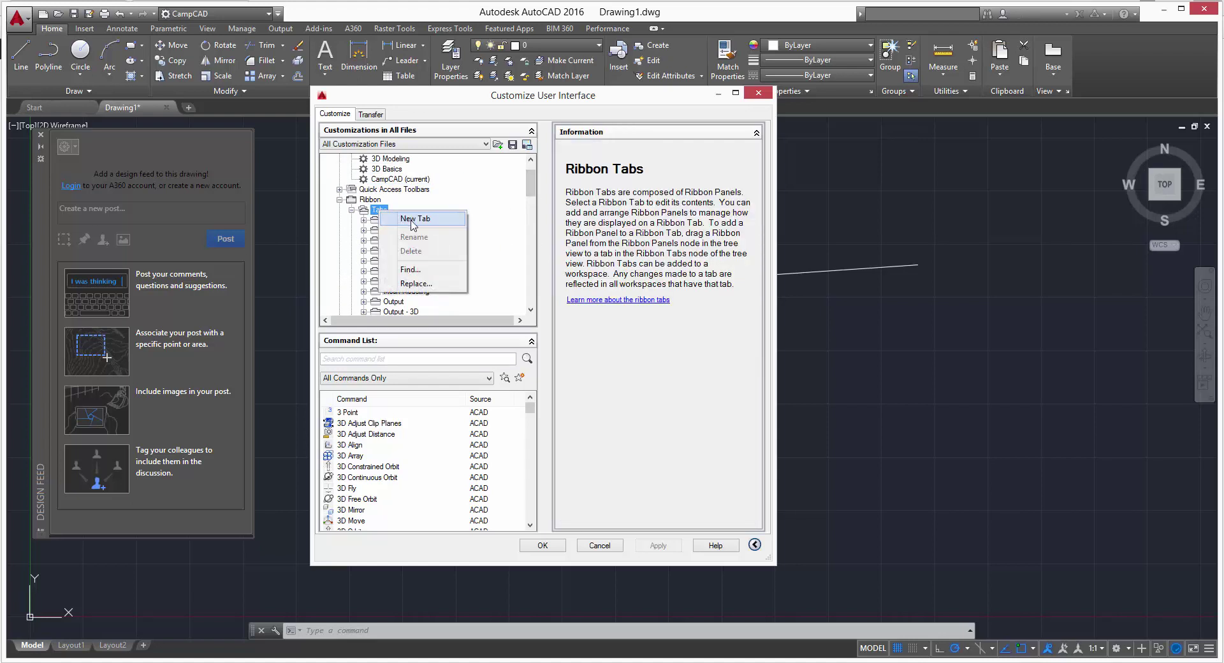
Step: Add a new ribbon tab named Custom, then select the Panels group
left_click(413, 218)
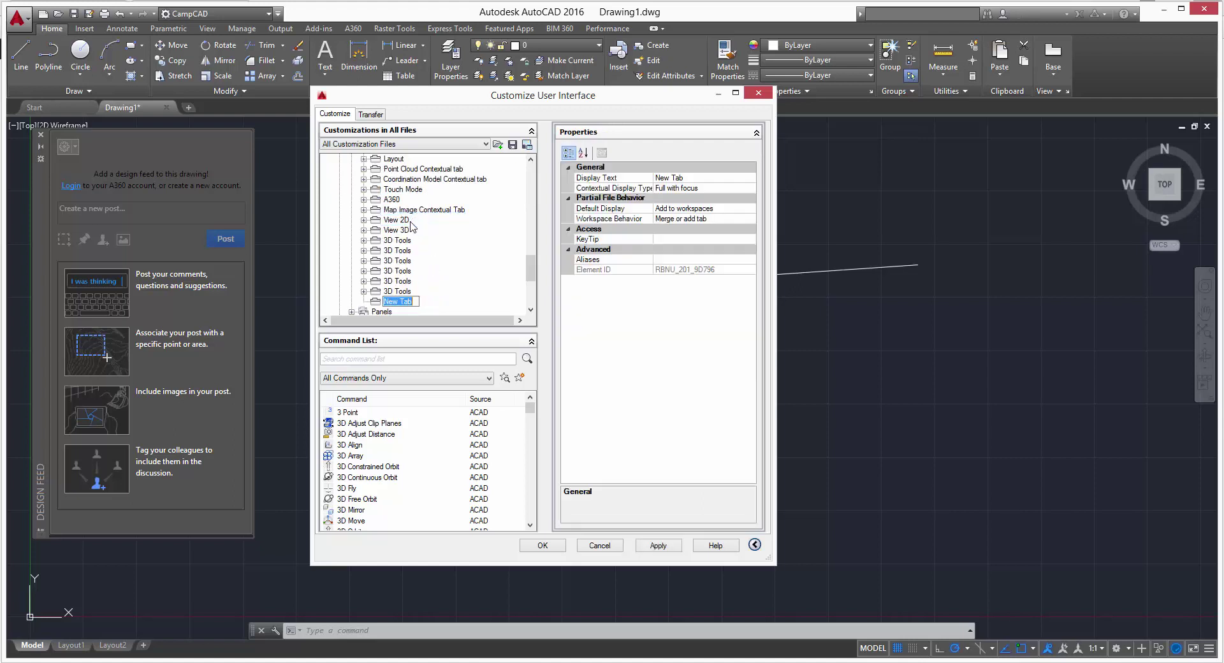
type("Custom")
key("Return")
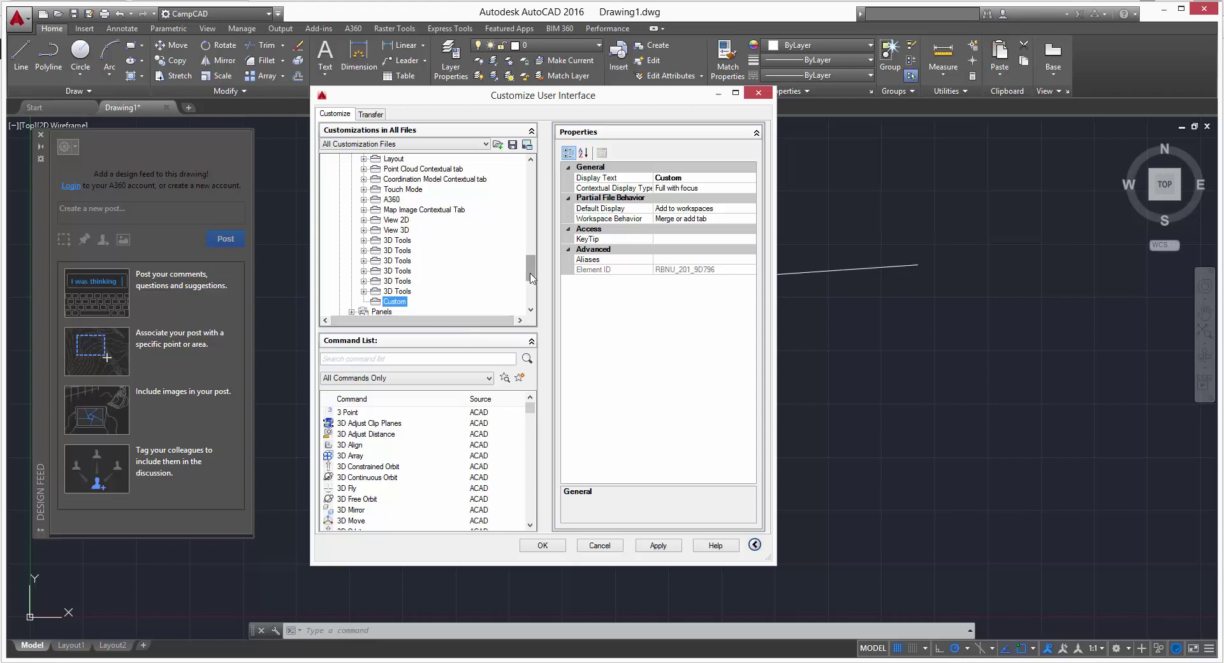
scroll(530, 276, "down", 2)
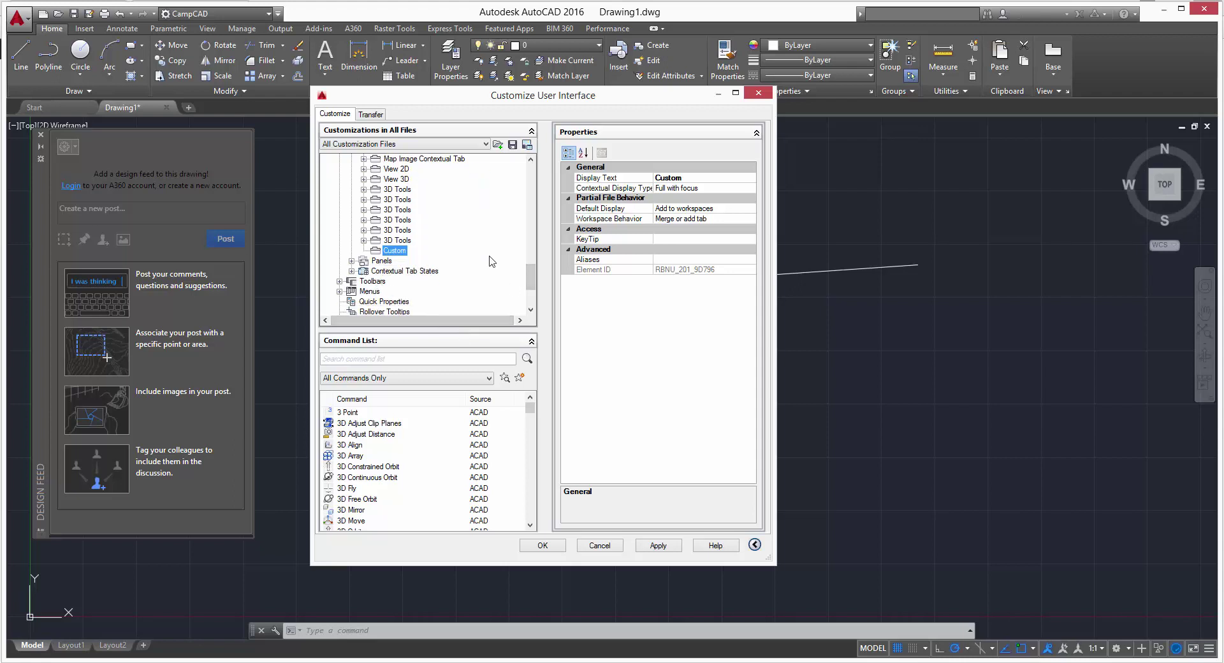
left_click(381, 261)
Step: Move the Annotate - Text and Annotate - Dimensions panels into the Custom tab and confirm with OK
left_click(352, 261)
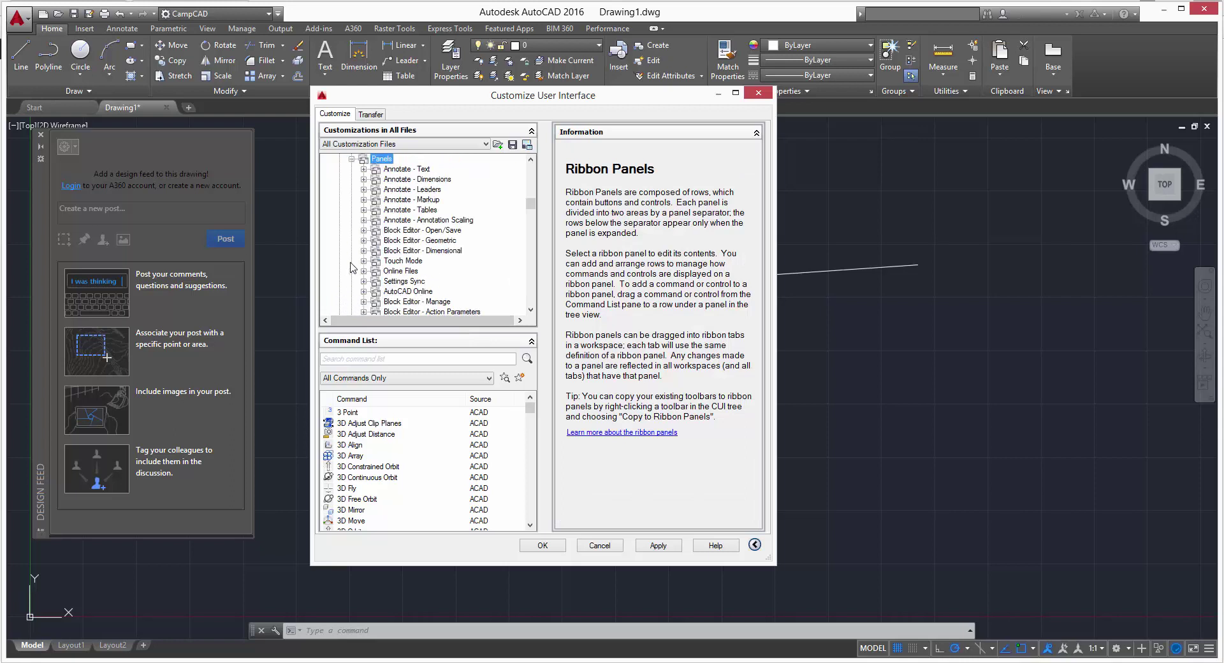
scroll(435, 250, "up", 2)
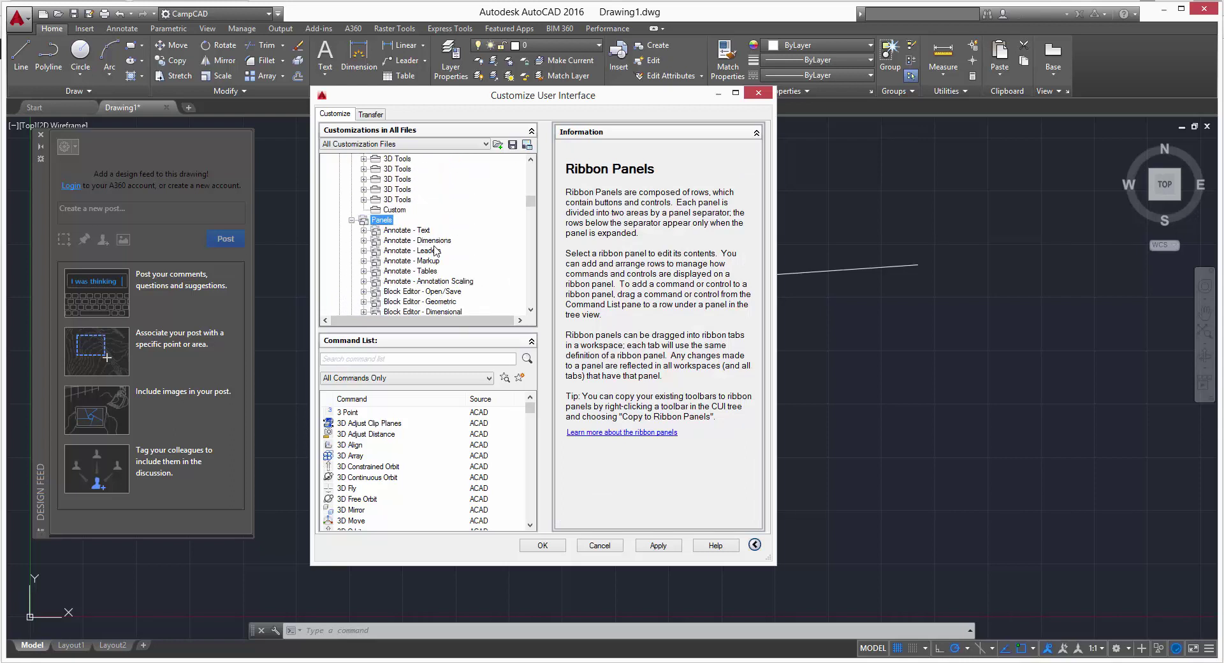
left_click(397, 231)
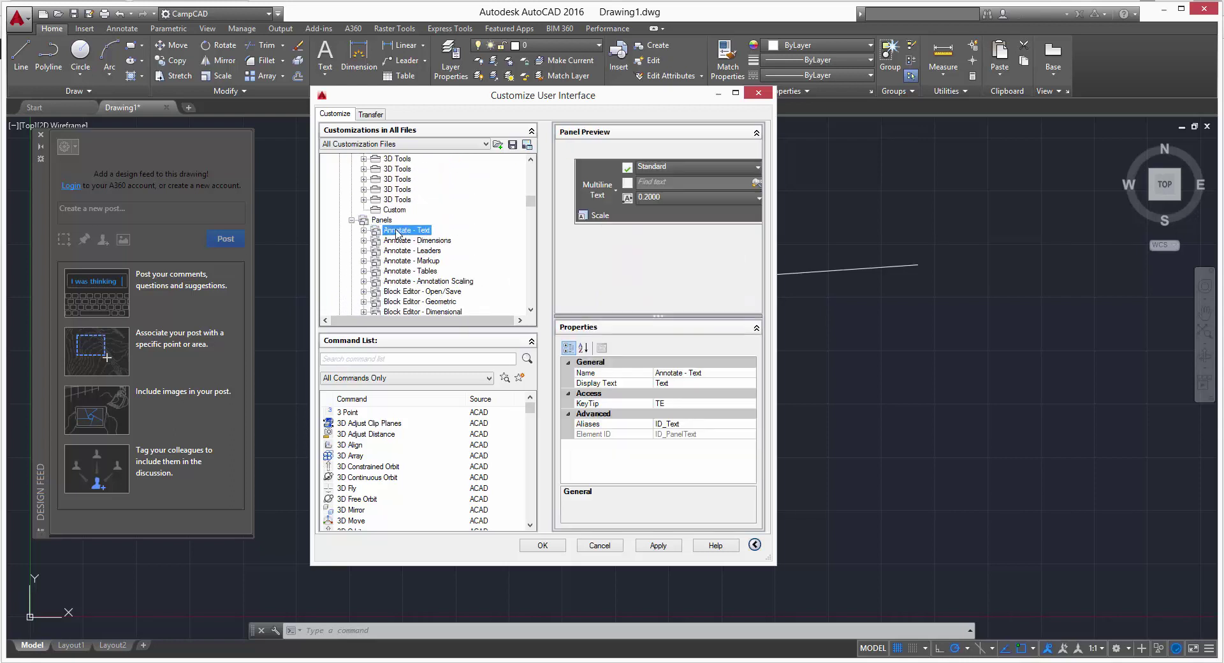
scroll(459, 226, "down", 15)
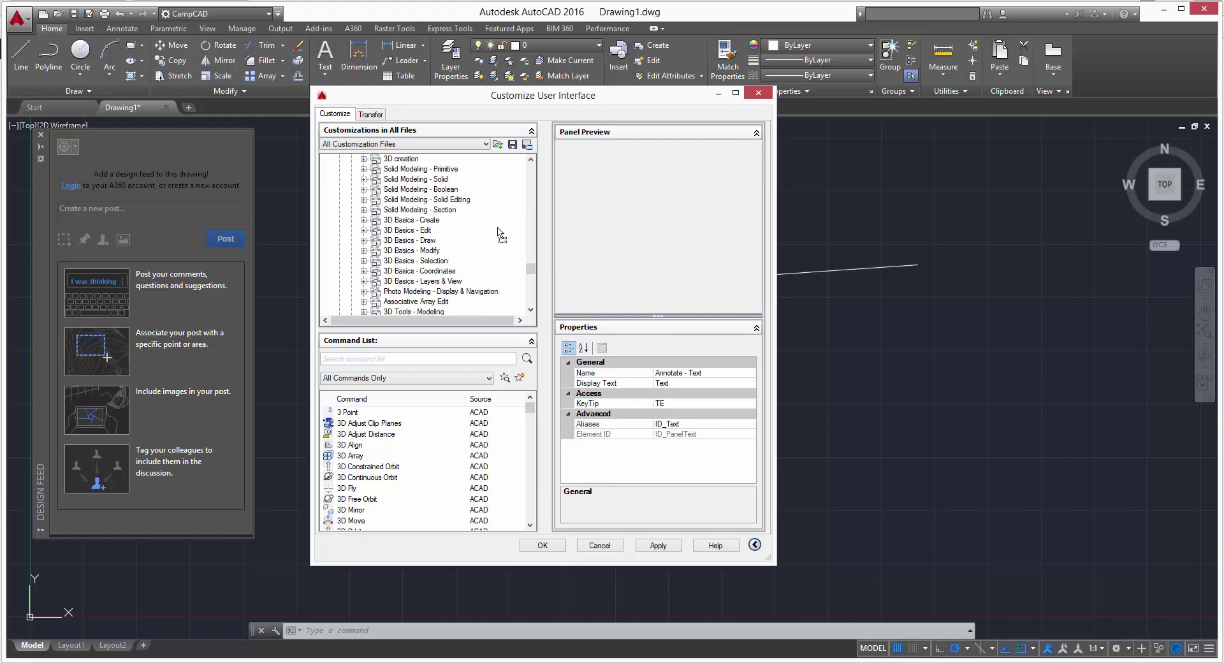
scroll(395, 242, "up", 15)
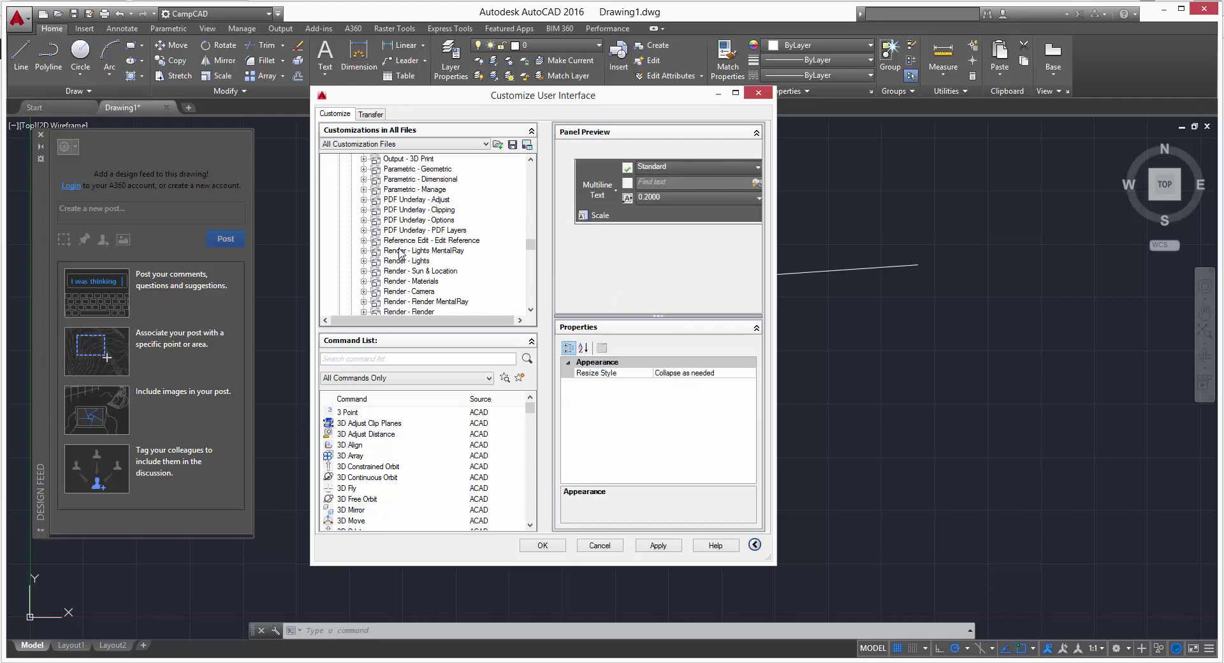
scroll(401, 256, "up", 10)
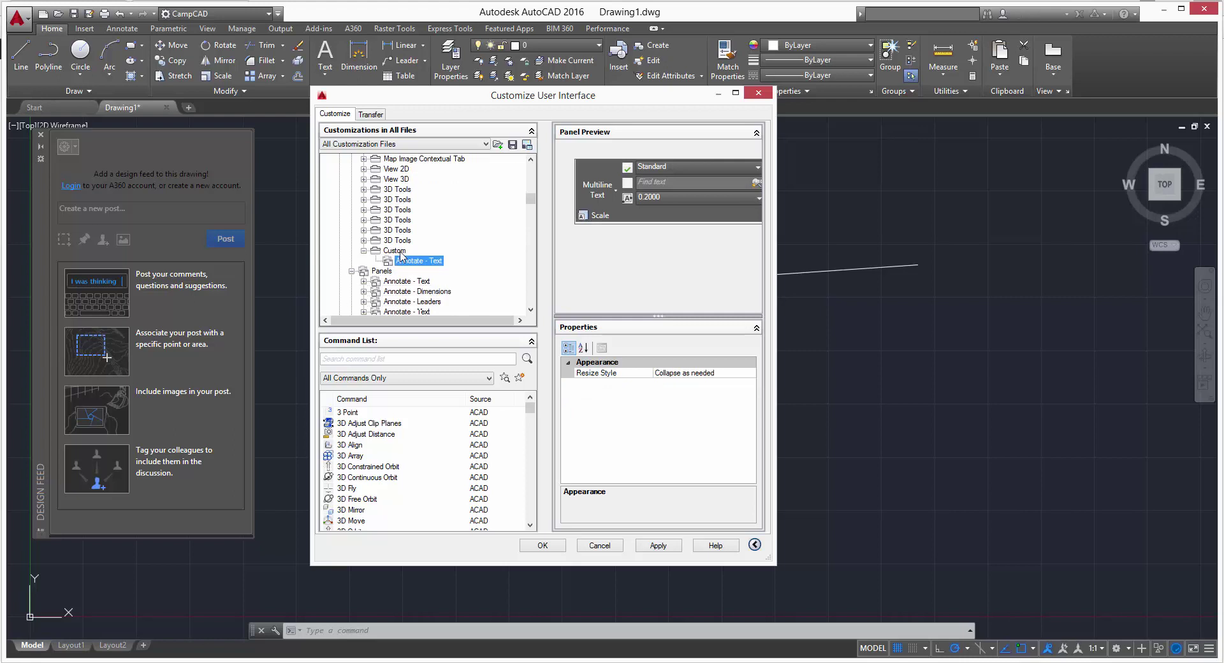
mouse_move(424, 263)
left_mouse_down()
mouse_move(352, 249)
mouse_move(407, 233)
left_mouse_up()
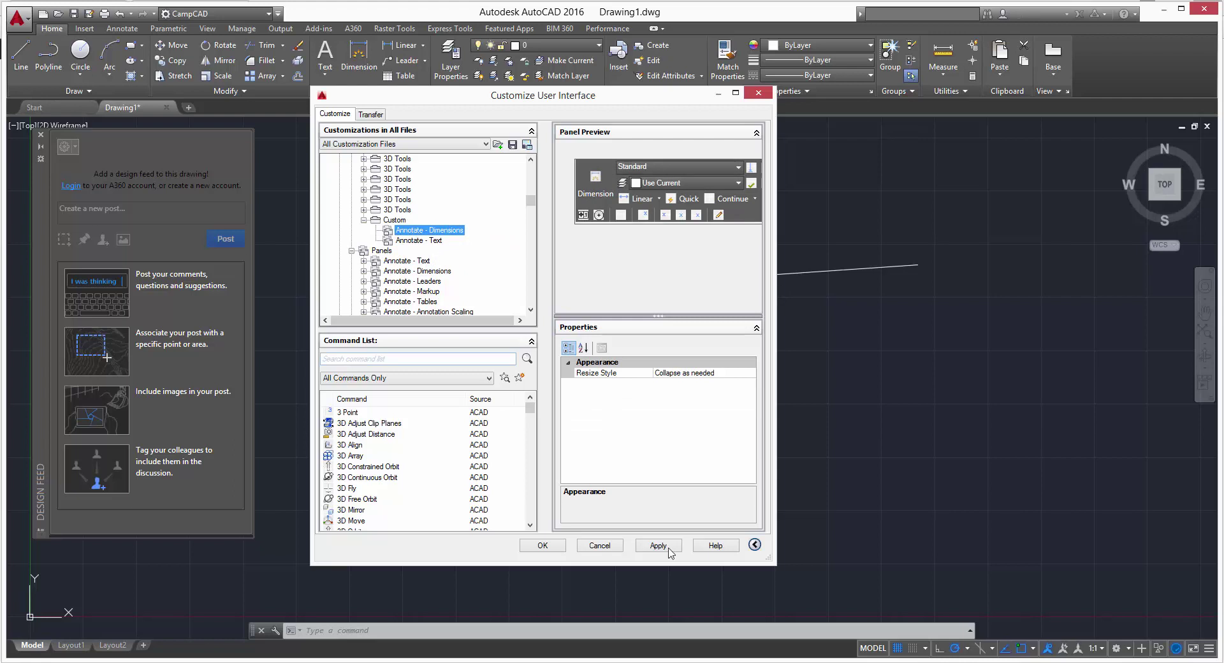
left_click(543, 546)
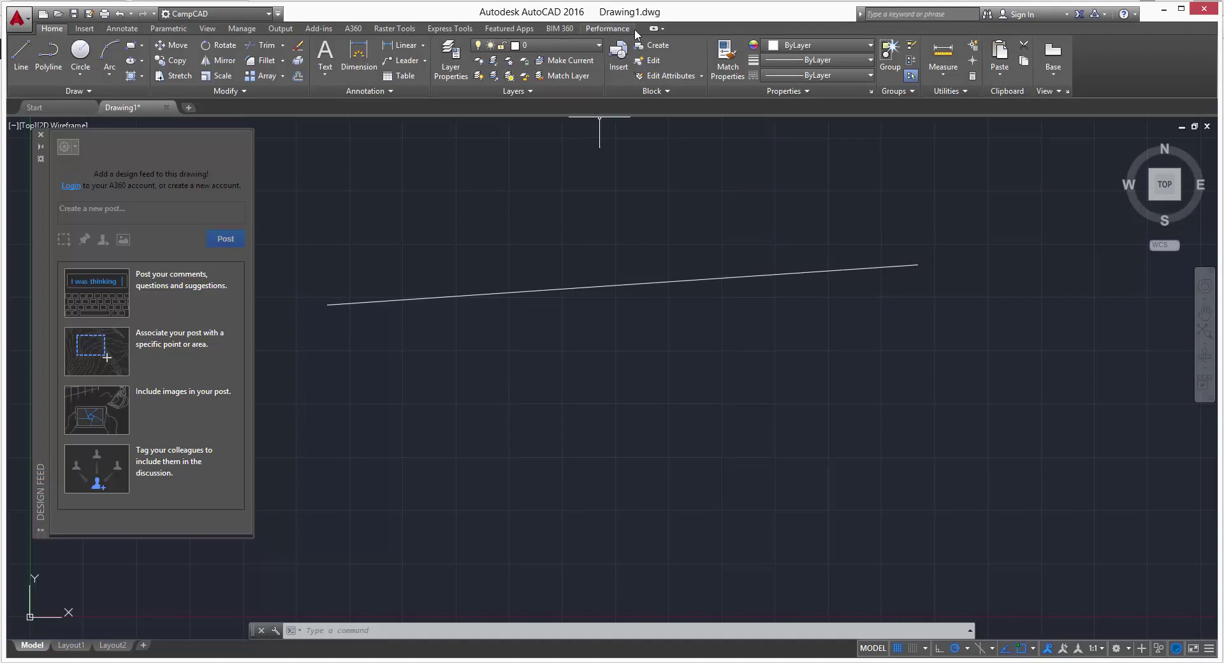
Step: Open CUI via the cui alias and start editing the CampCAD workspace contents
type("cui")
key("Return")
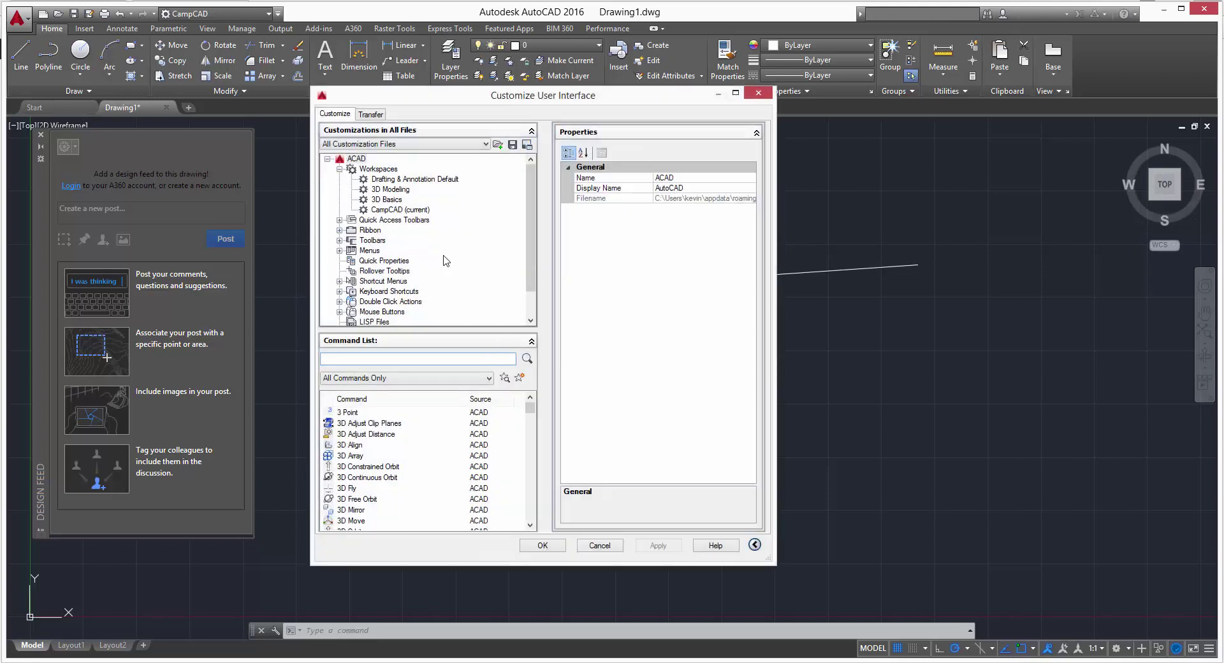
left_click(400, 209)
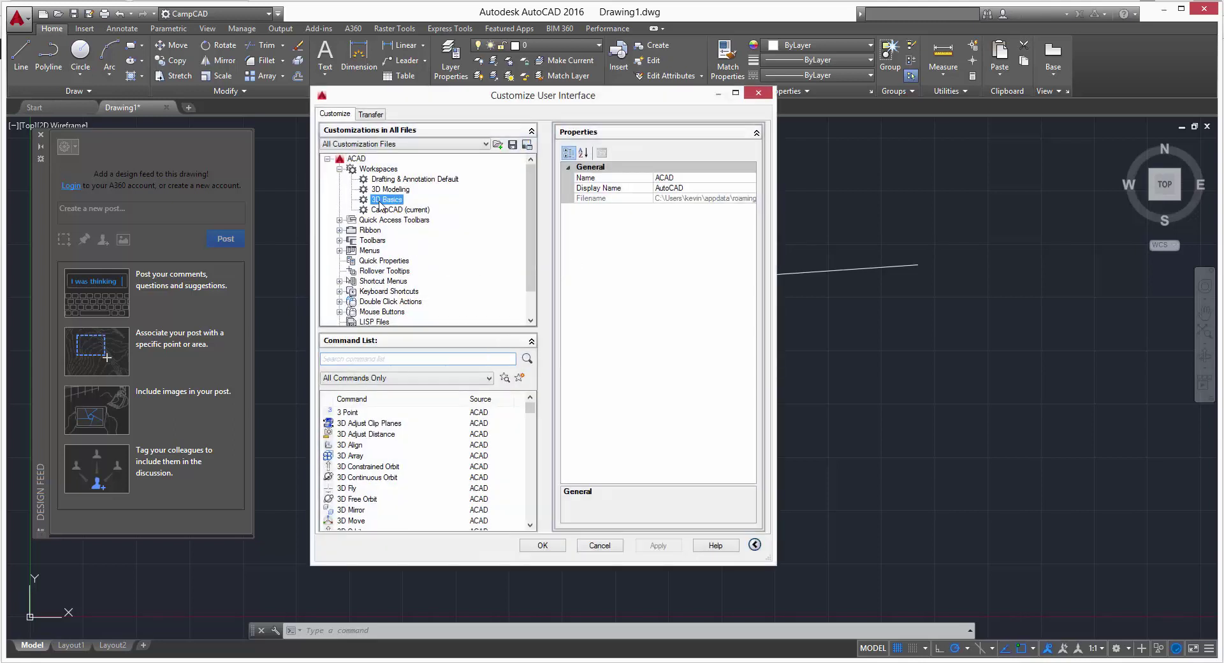
left_click(340, 231)
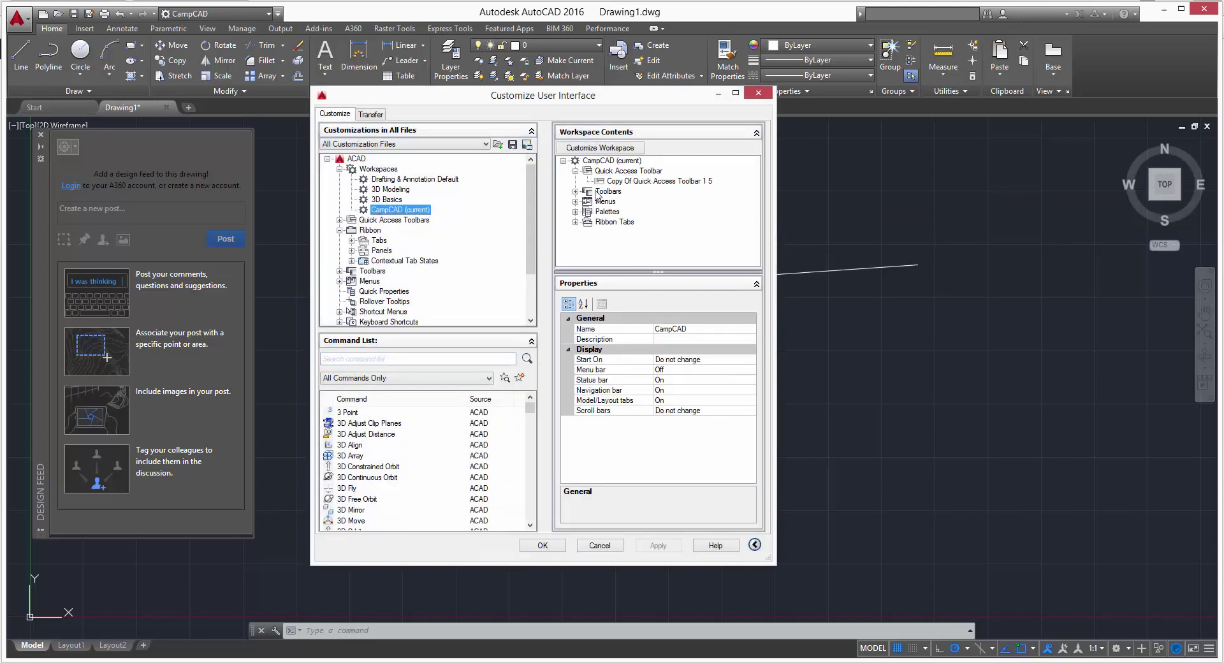
left_click(621, 149)
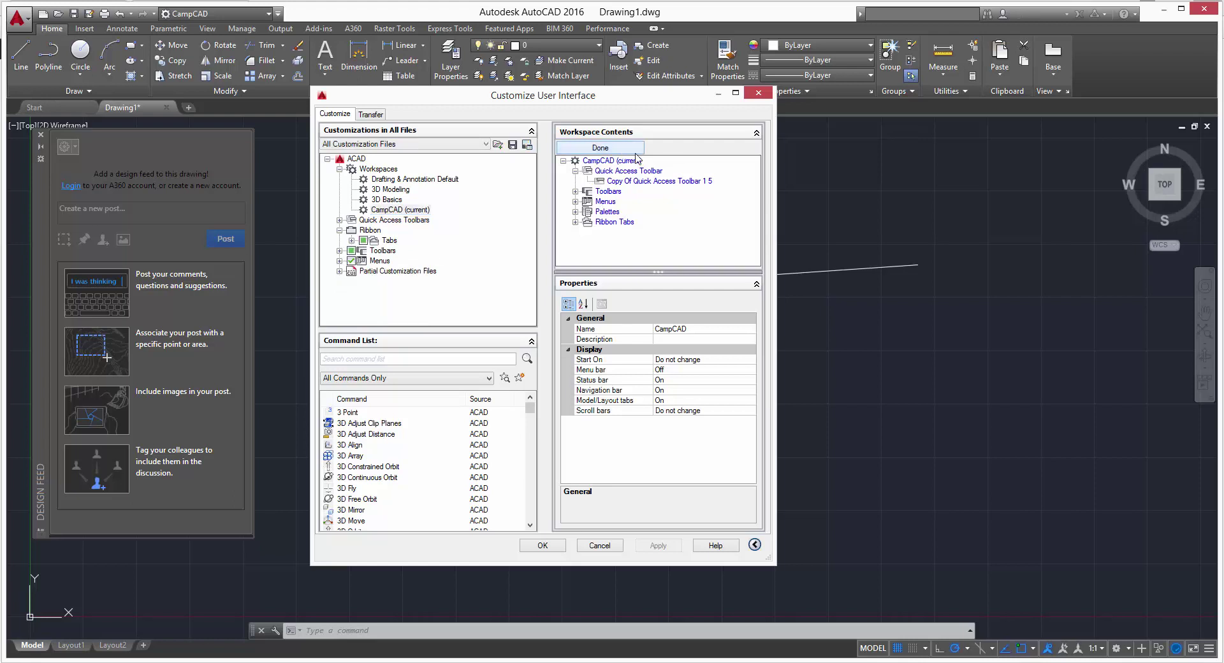
Step: Tick the Custom ribbon tab in the CampCAD workspace and save with OK
left_click(352, 241)
scroll(383, 249, "down", 10)
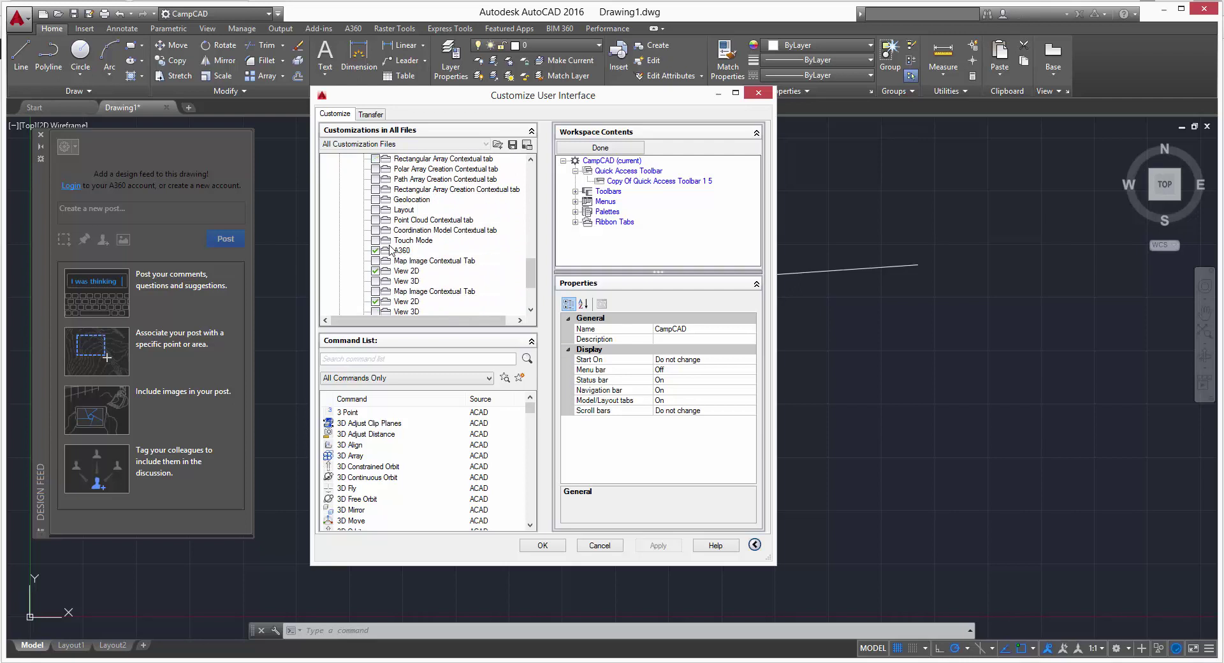
scroll(390, 250, "down", 3)
left_click(375, 270)
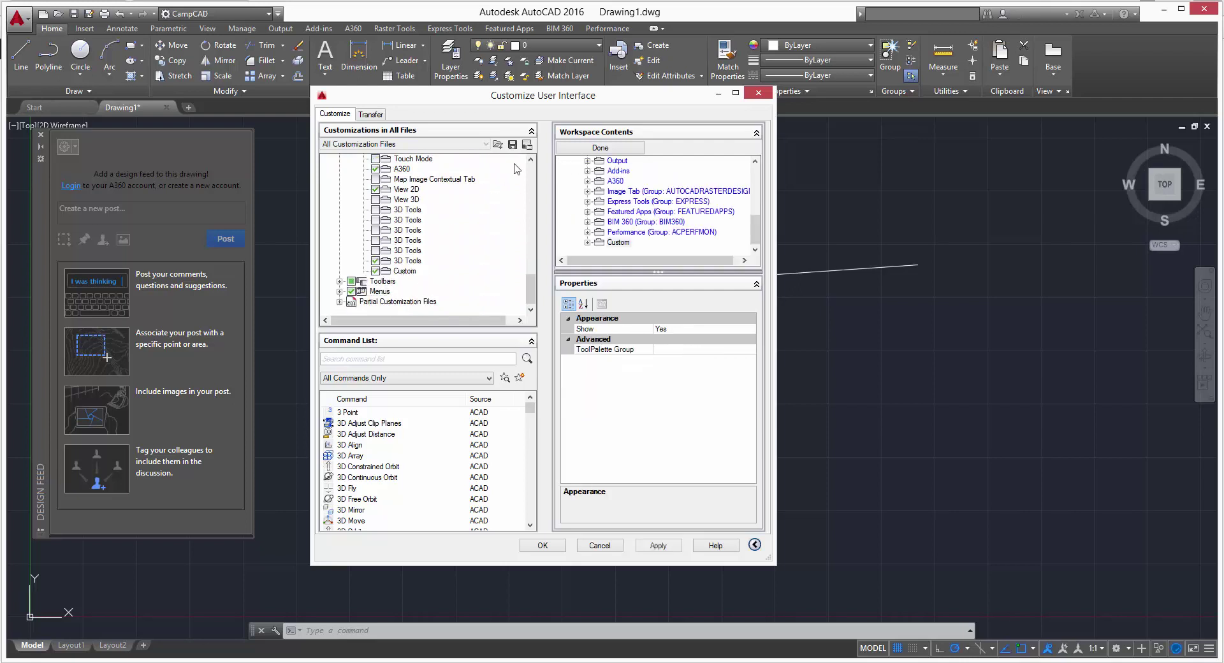
left_click(539, 545)
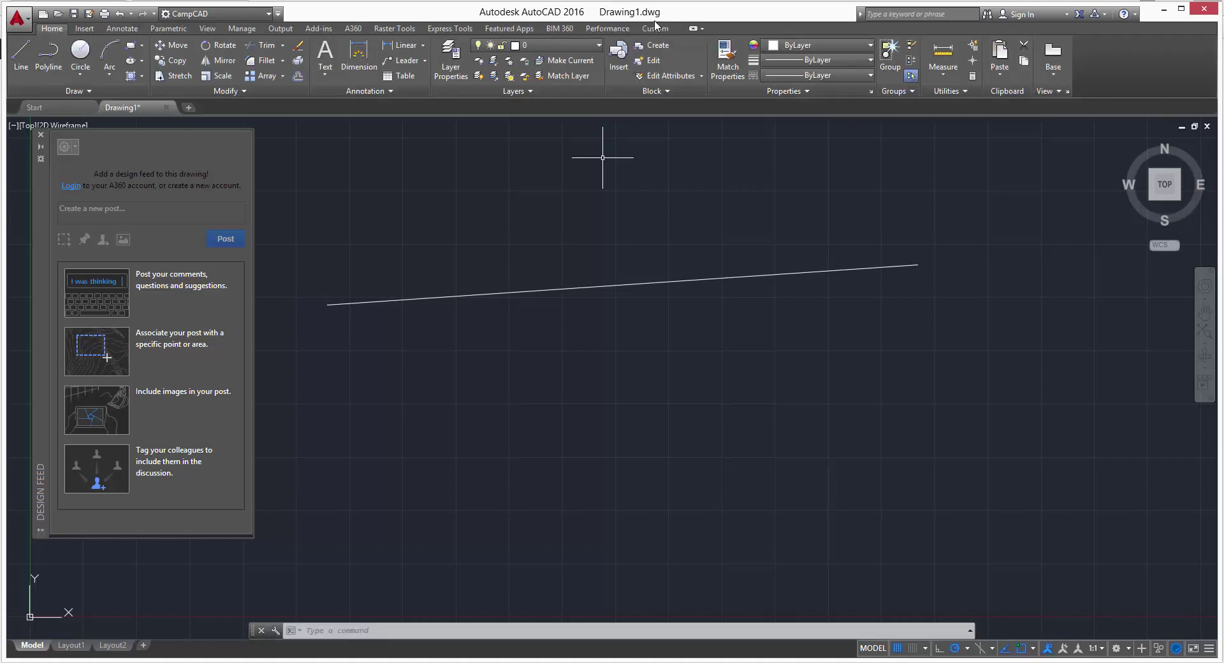
Step: Display the Custom ribbon tab's Dimensions and Text panels, then relaunch CUI
left_click(656, 29)
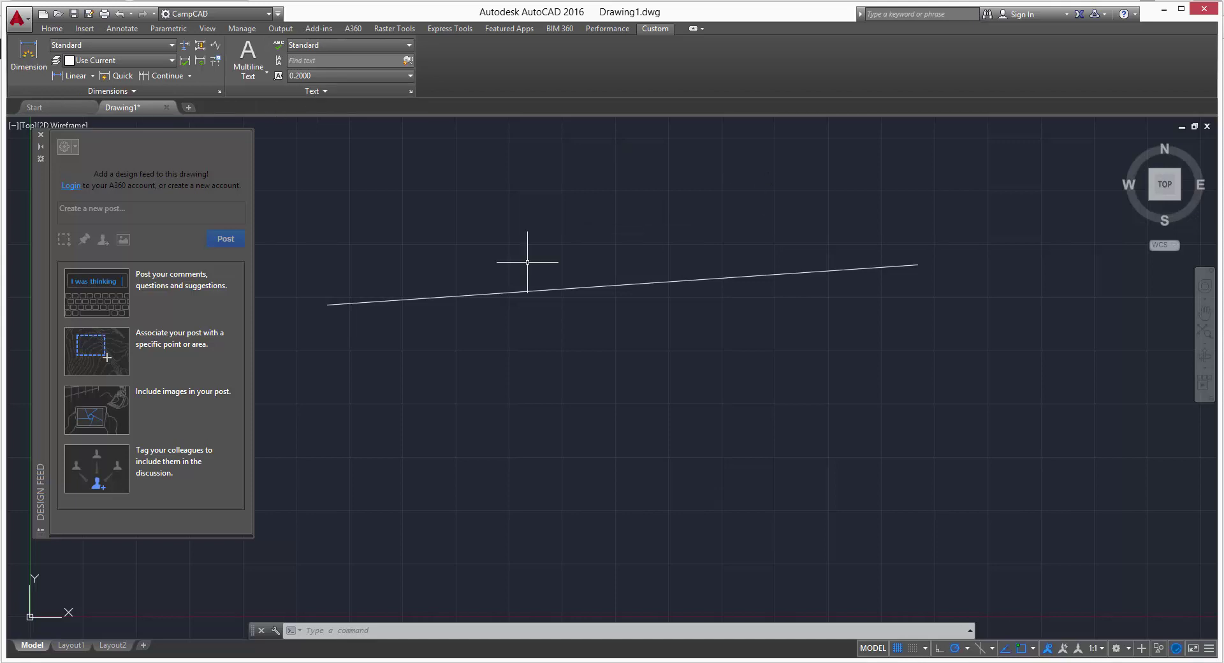
type("ch")
key("Escape")
type("cui")
key("Return")
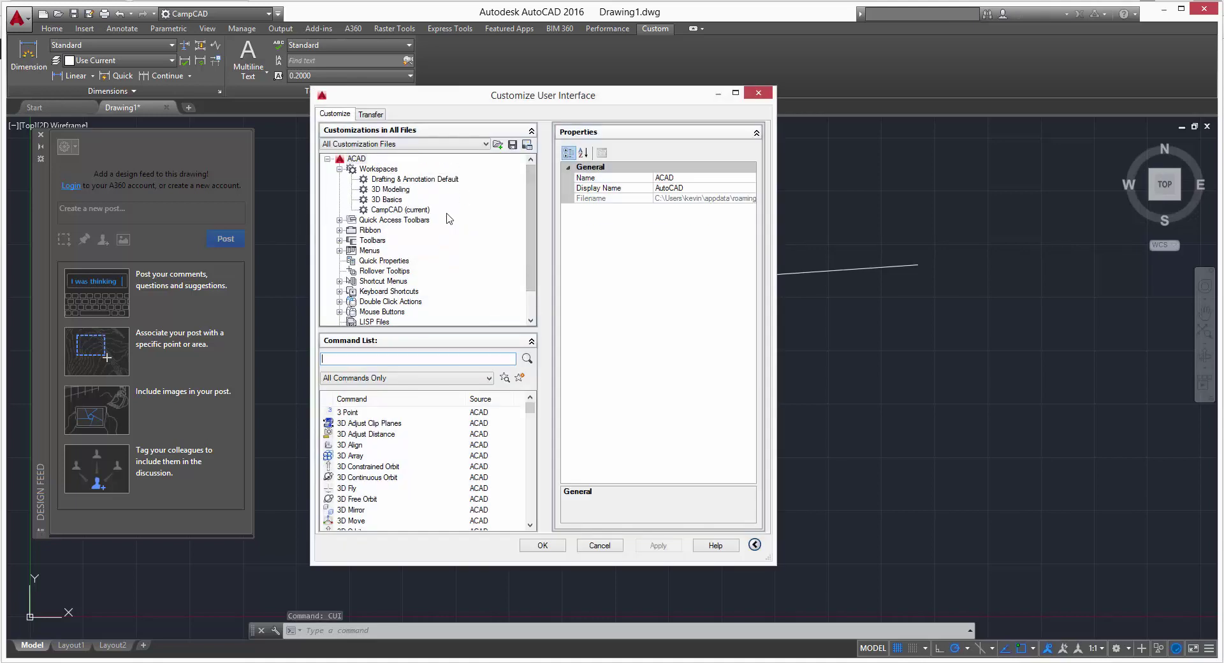
Step: Expand CampCAD's Ribbon Tabs and Panels, create a new ribbon panel and begin renaming it
left_click(394, 212)
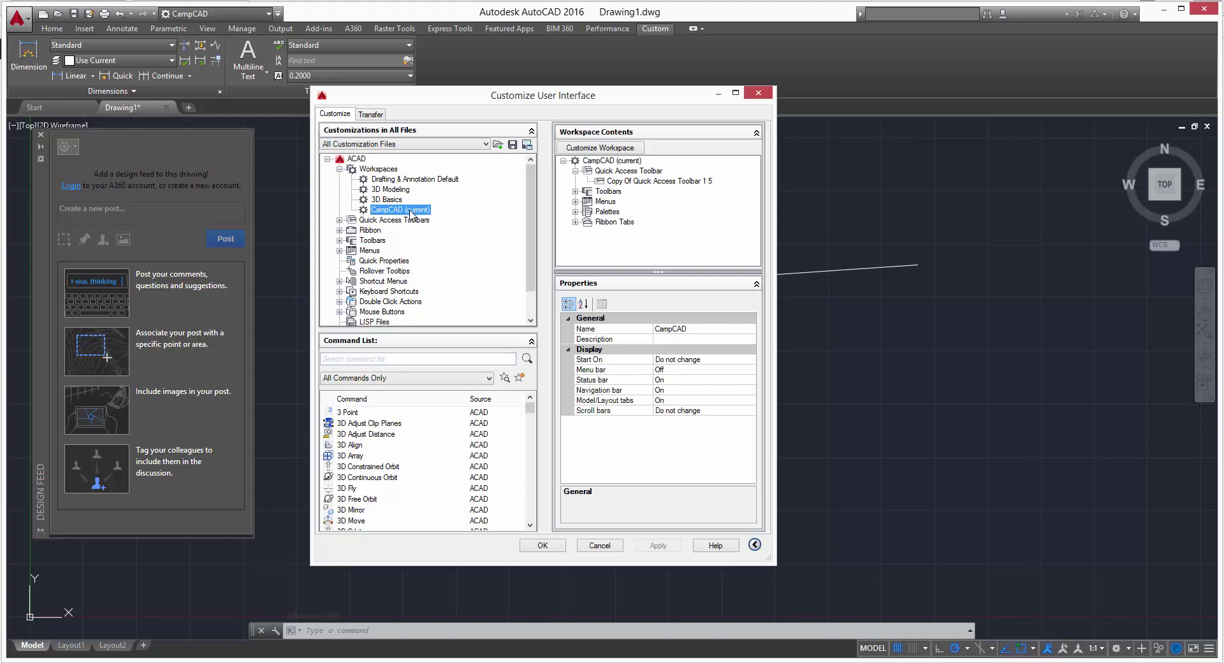
left_click(339, 230)
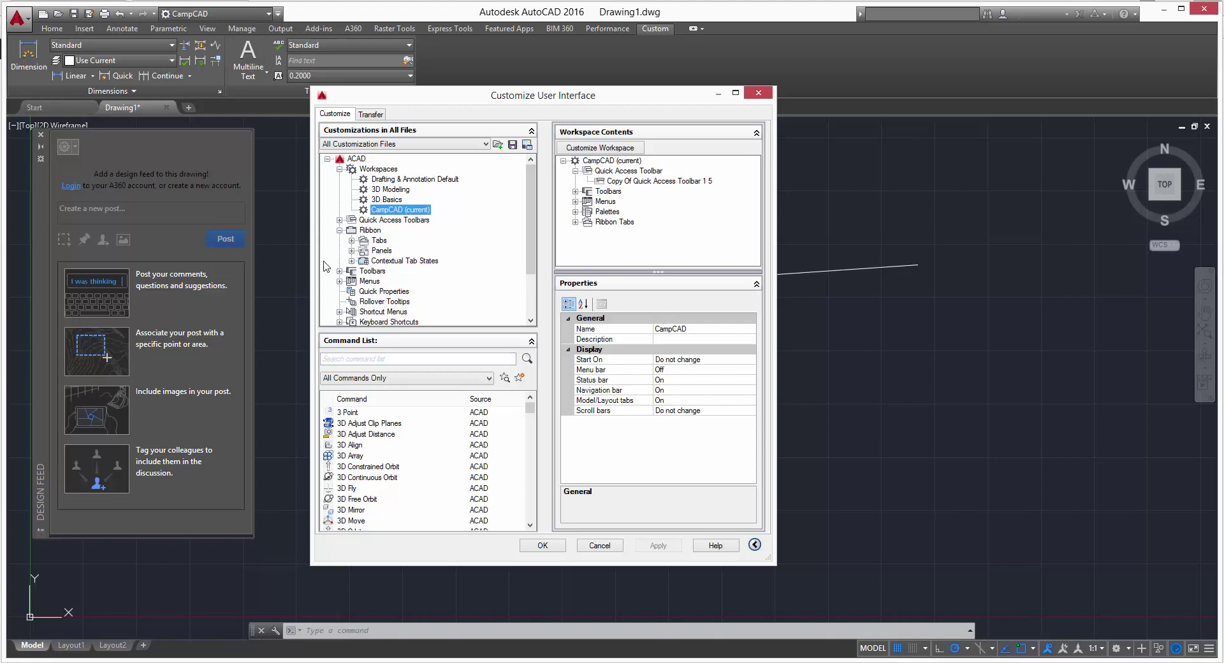
left_click(351, 241)
scroll(376, 244, "down", 10)
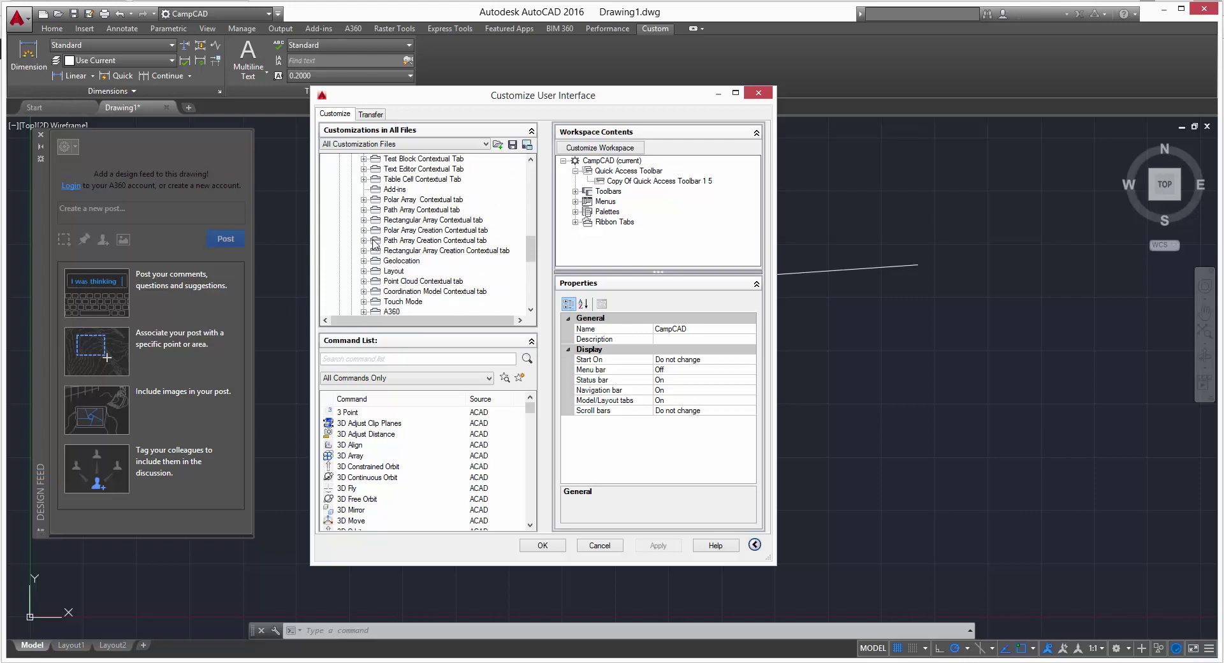
scroll(375, 244, "down", 1)
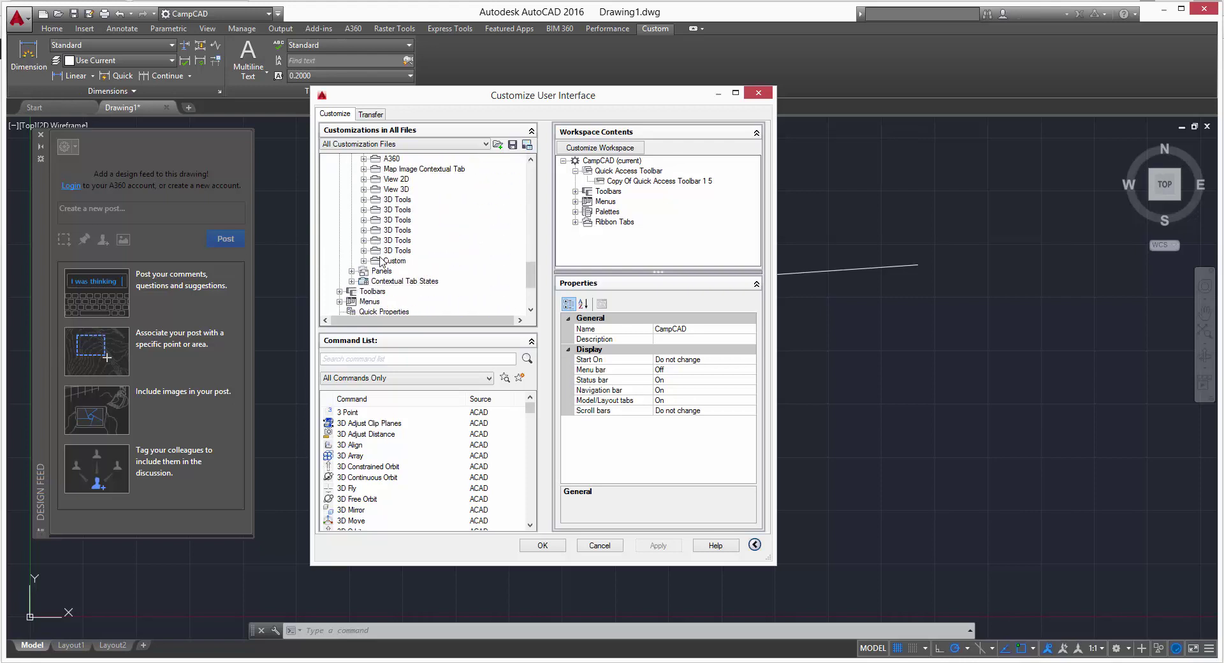
left_click(352, 272)
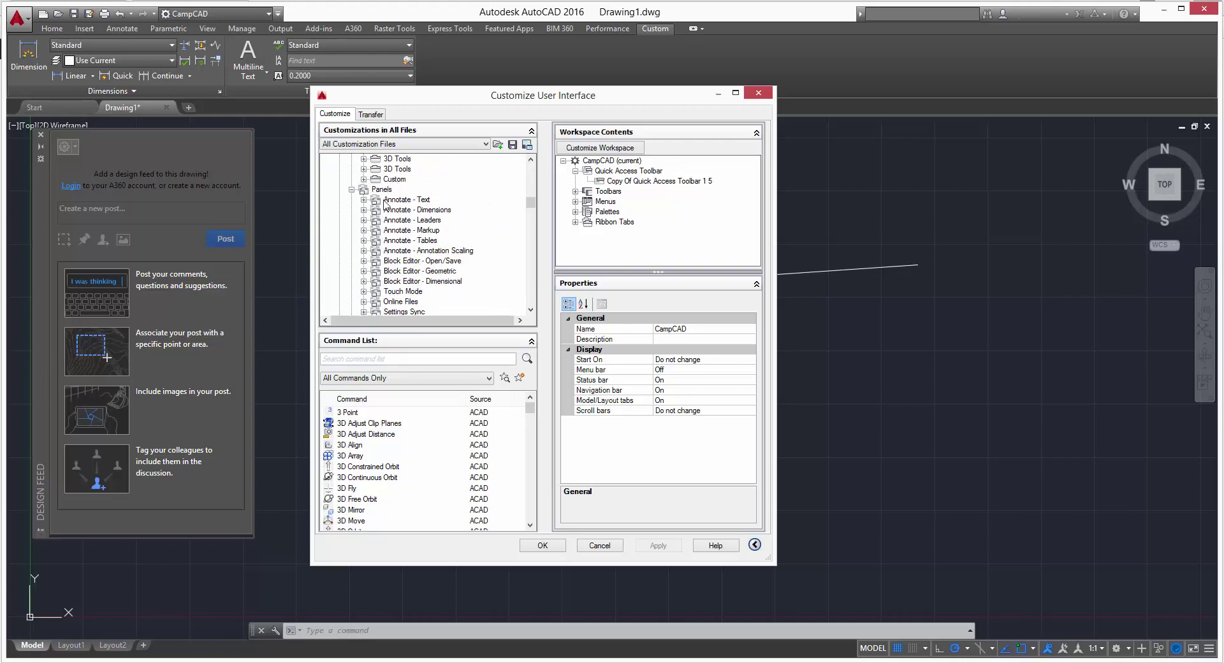
right_click(381, 190)
key("Escape")
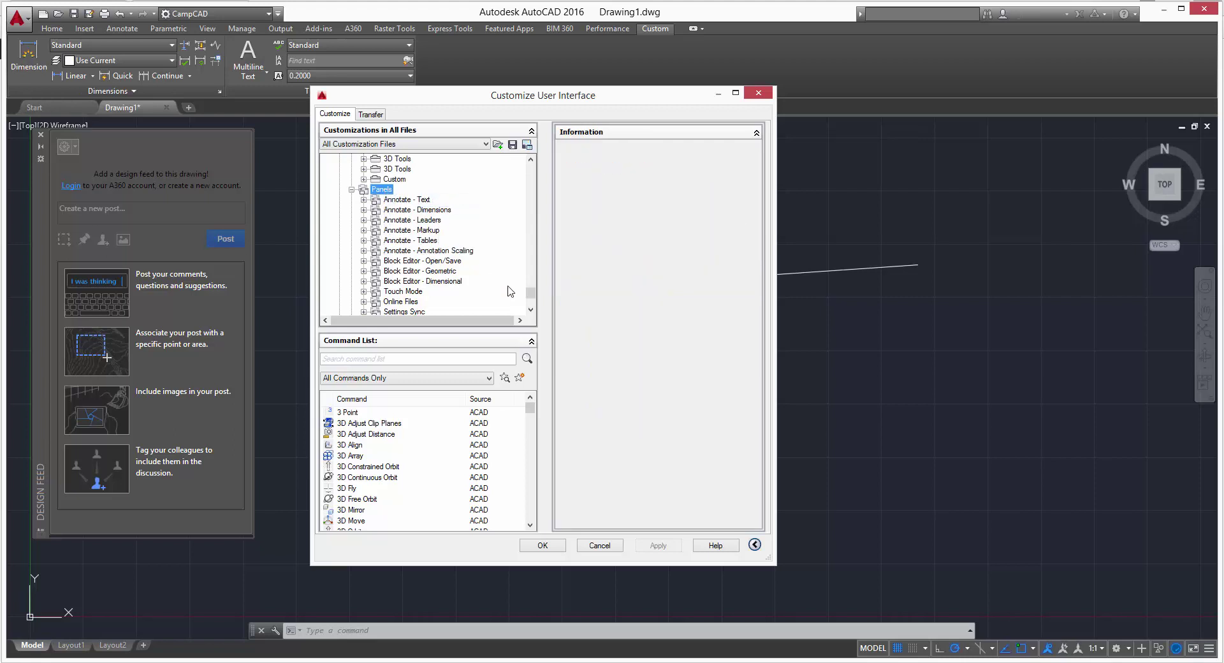
type("CustomP")
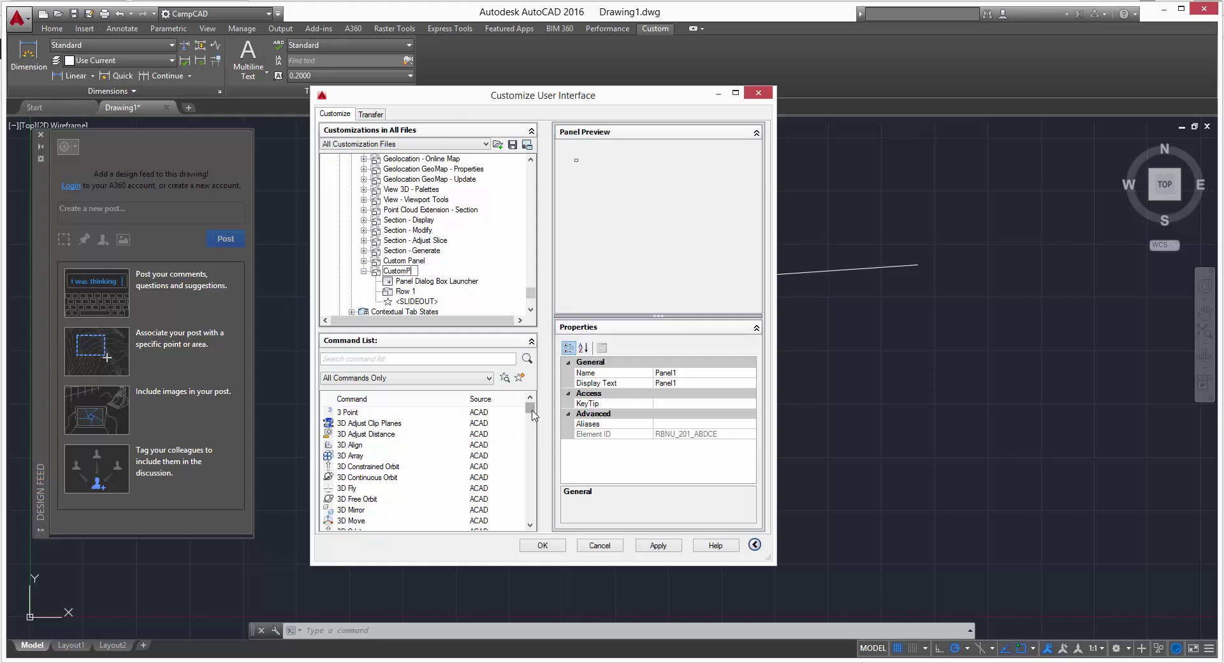
Step: Confirm the new panel's name as CustomP and select it
mouse_move(533, 413)
left_mouse_down()
mouse_move(539, 522)
mouse_move(533, 408)
left_mouse_up()
left_click(412, 266)
left_click(408, 271)
Step: Drag the 3 Point and 3D Adjust Clip Planes commands into CustomP's Row 1
left_click(352, 412)
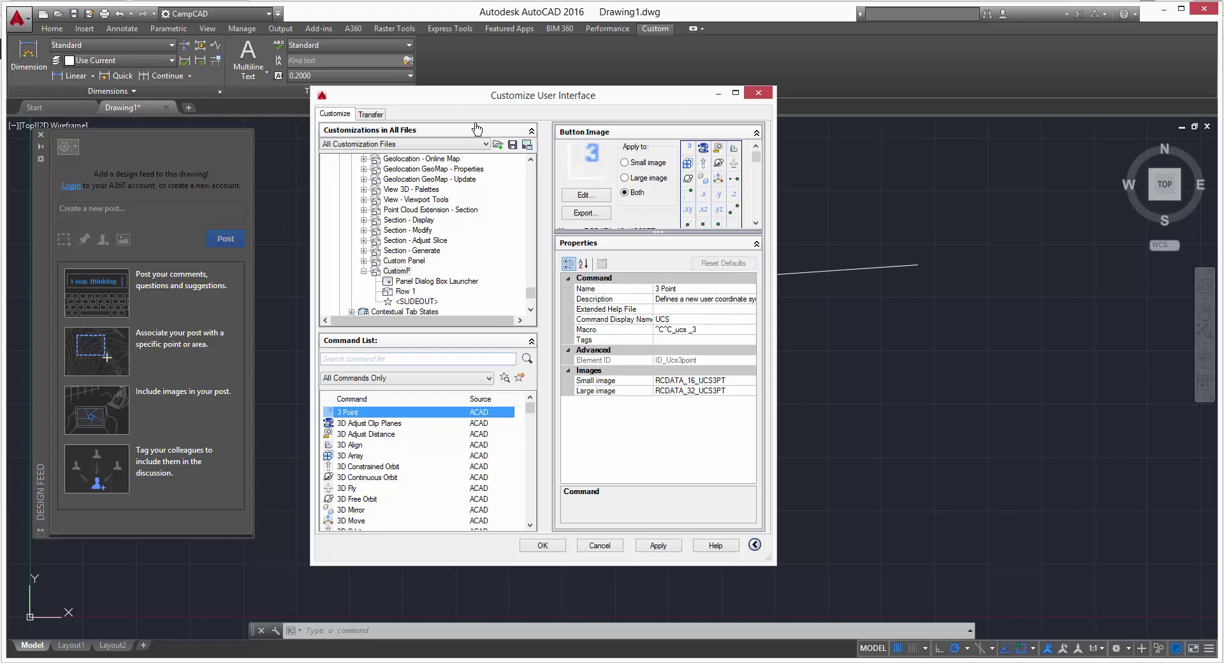
mouse_move(361, 417)
left_mouse_down()
mouse_move(417, 205)
mouse_move(418, 319)
mouse_move(410, 128)
mouse_move(406, 294)
mouse_move(414, 97)
mouse_move(388, 440)
mouse_move(376, 417)
mouse_move(389, 420)
mouse_move(274, 400)
mouse_move(277, 168)
mouse_move(416, 188)
left_mouse_up()
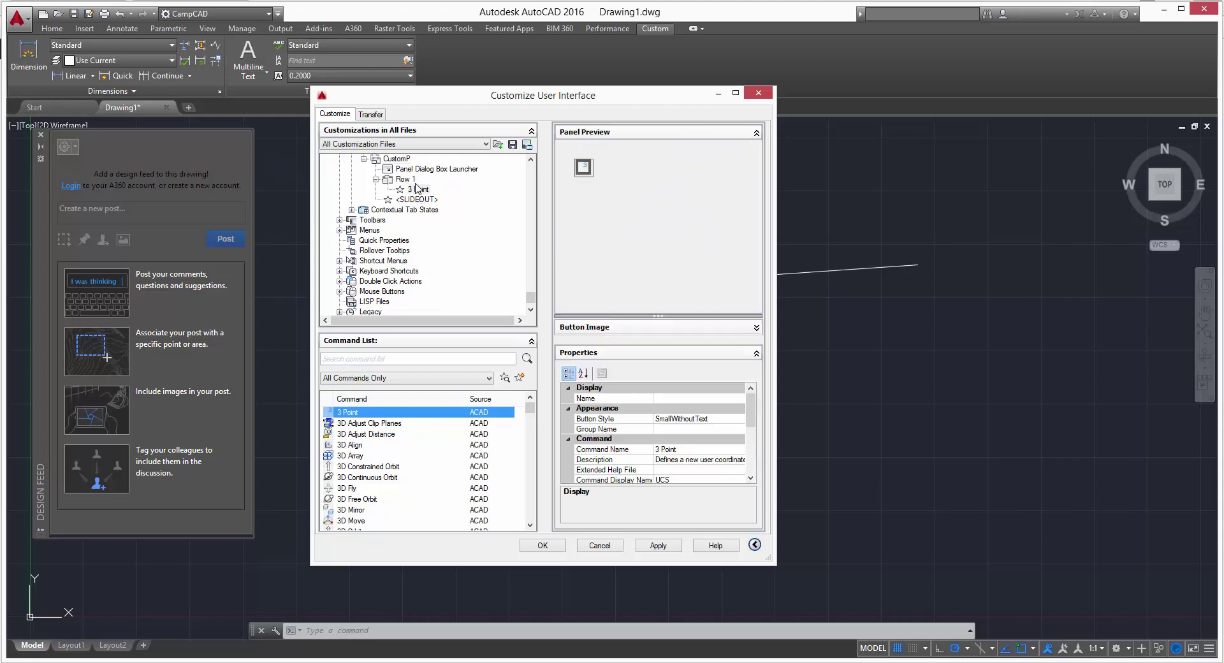
left_click(373, 424)
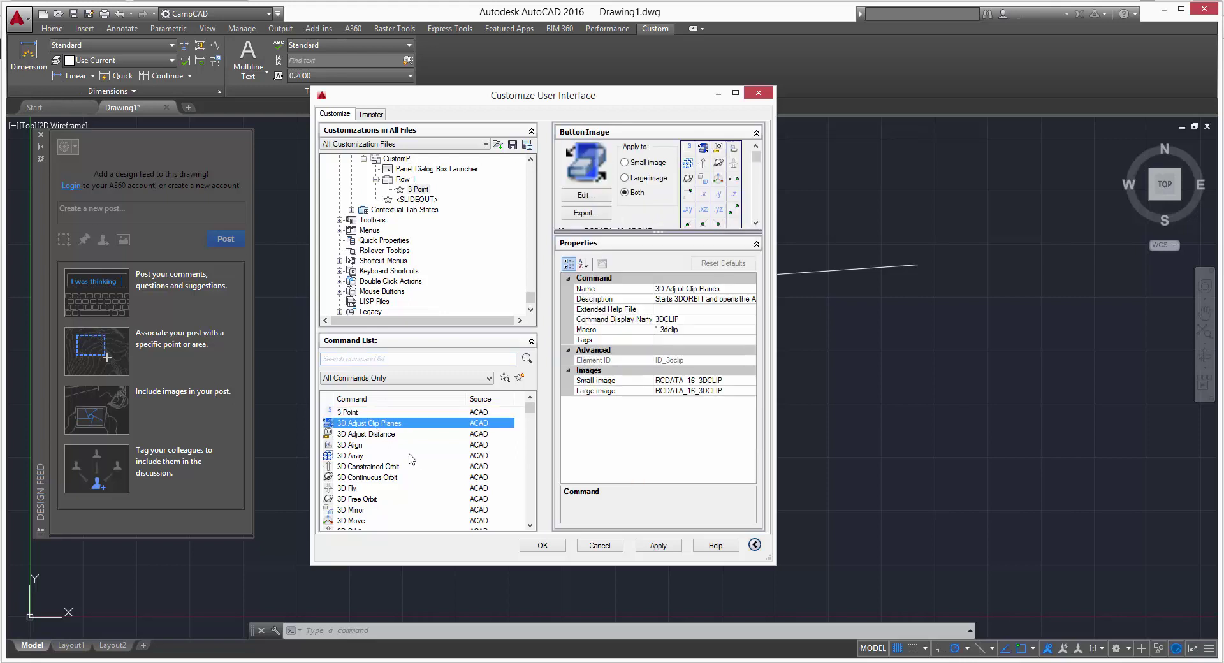
mouse_move(399, 428)
left_mouse_down()
mouse_move(258, 415)
mouse_move(267, 212)
mouse_move(421, 189)
left_mouse_up()
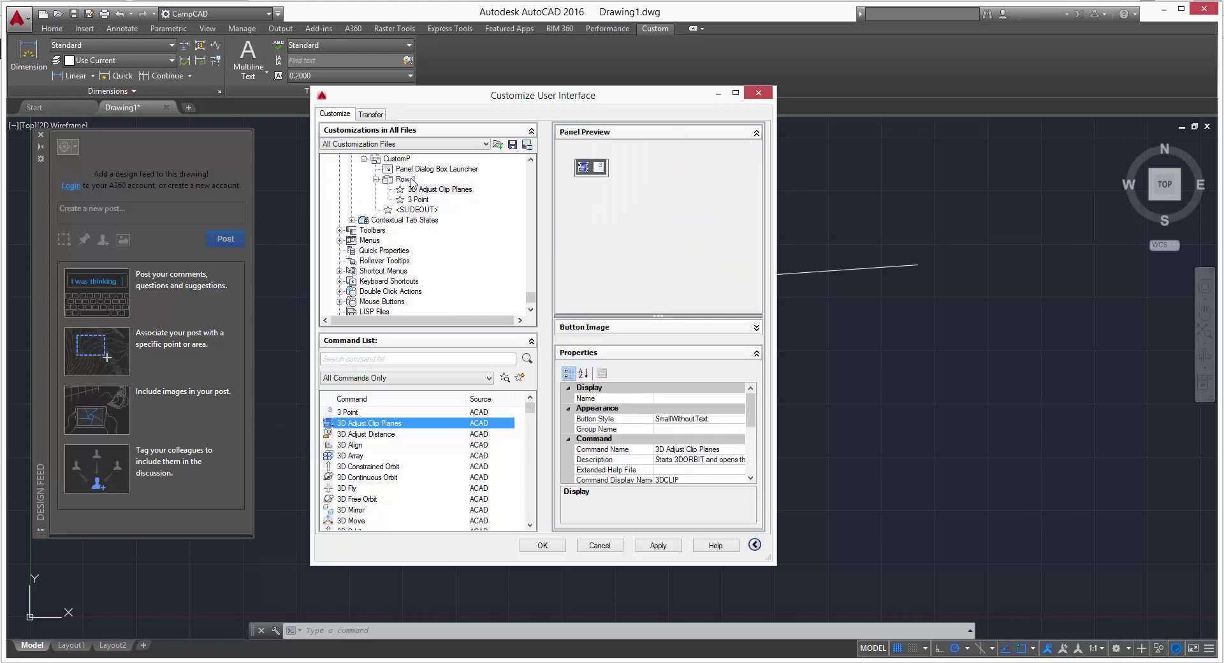
left_click(405, 179)
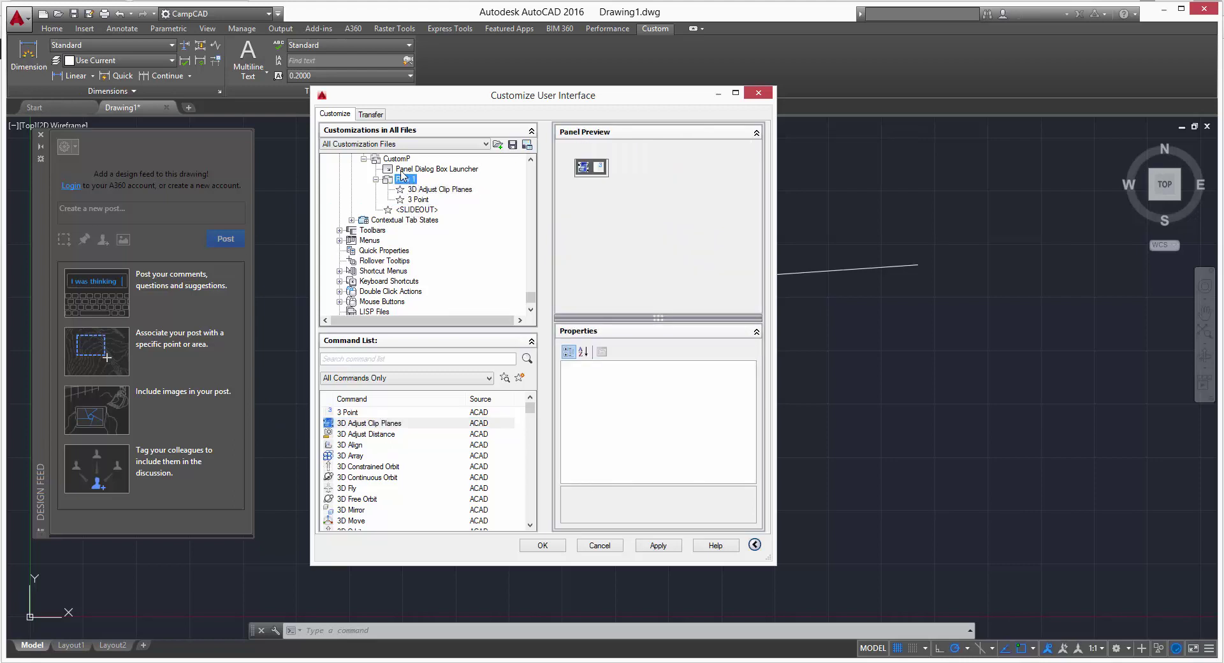
Step: Add a new Row 2 to CustomP and move it above the slideout
right_click(405, 179)
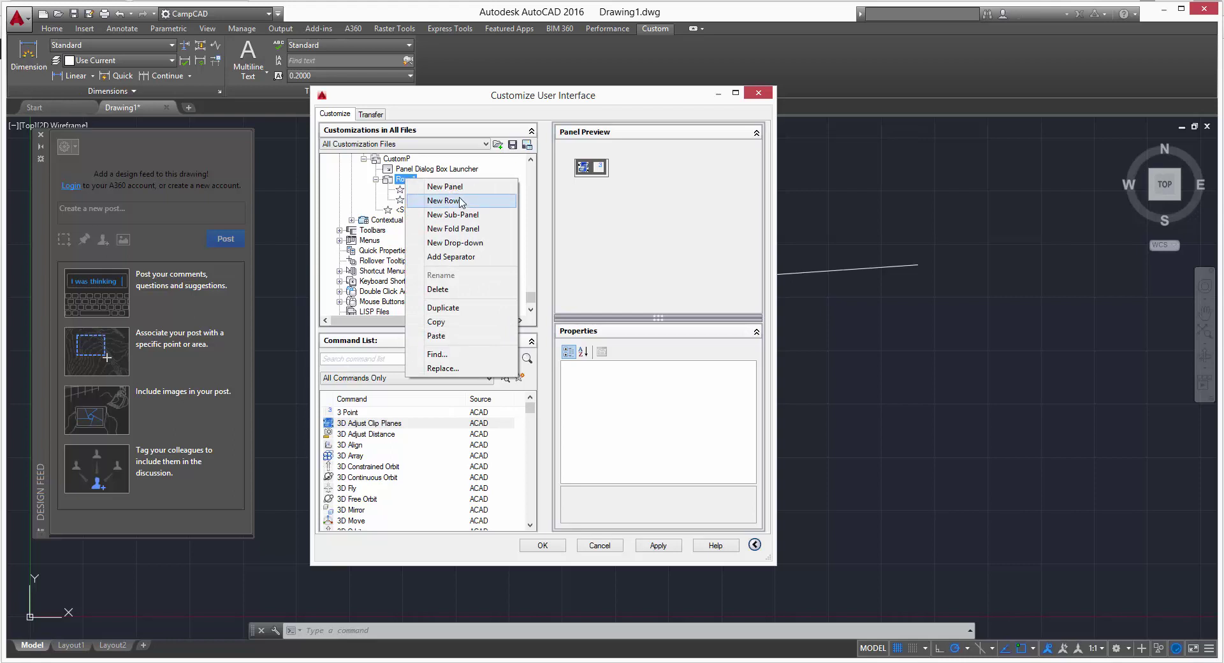
left_click(461, 202)
left_click(404, 220)
left_click(375, 180)
left_click(415, 190)
left_click(407, 200)
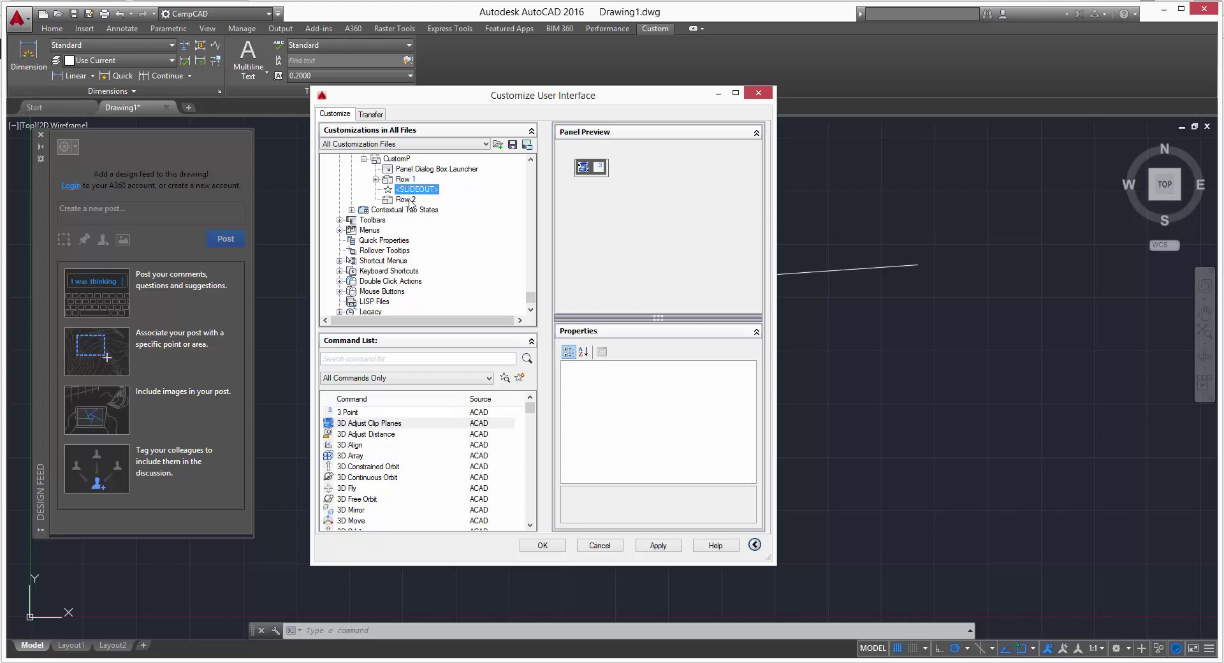
left_click(404, 200)
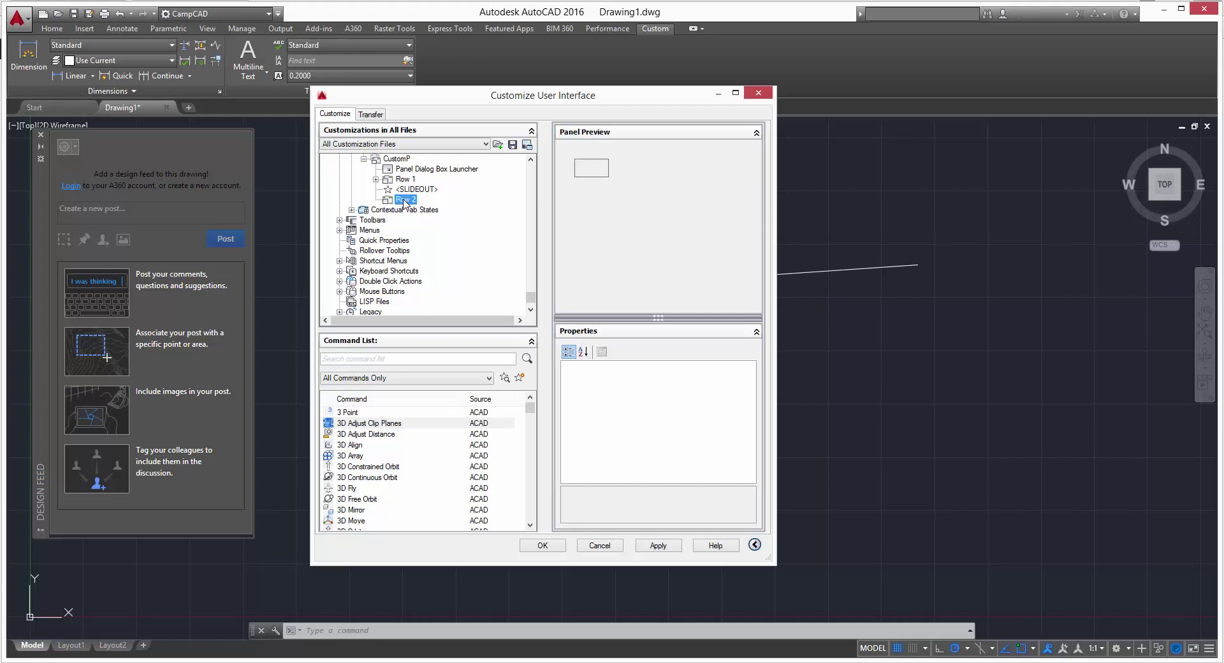
left_click_drag(404, 202, 410, 189)
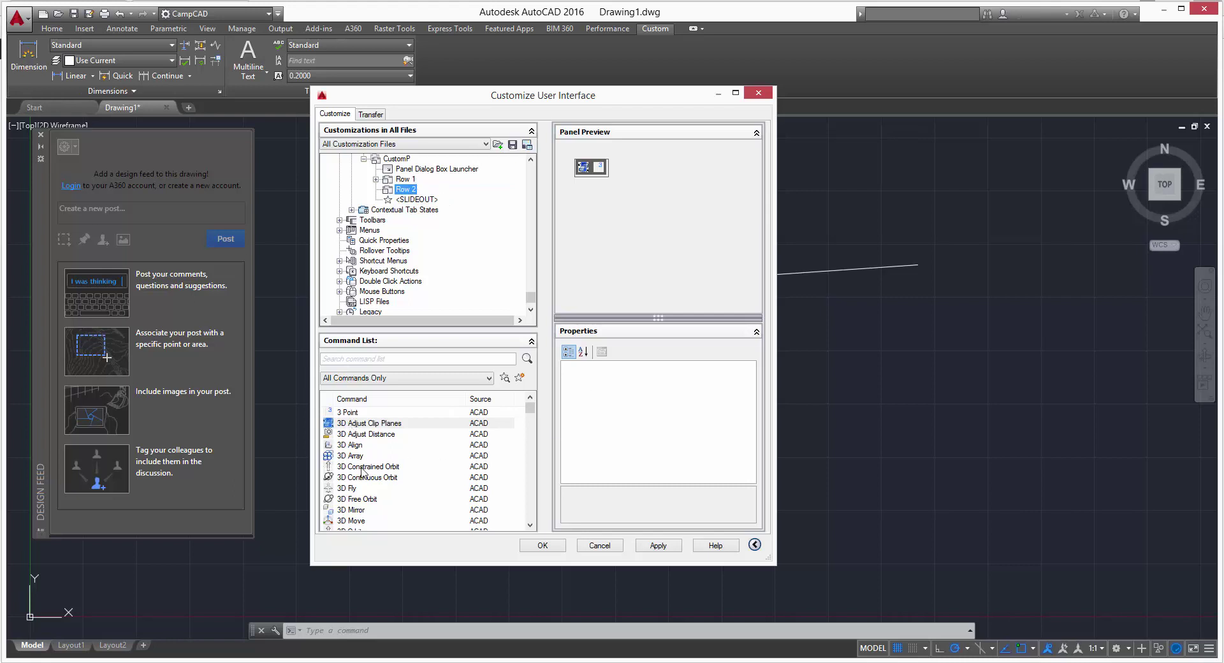
Step: Drag the 3D Array command from the Command List into Row 2
left_click(363, 489)
left_click(369, 466)
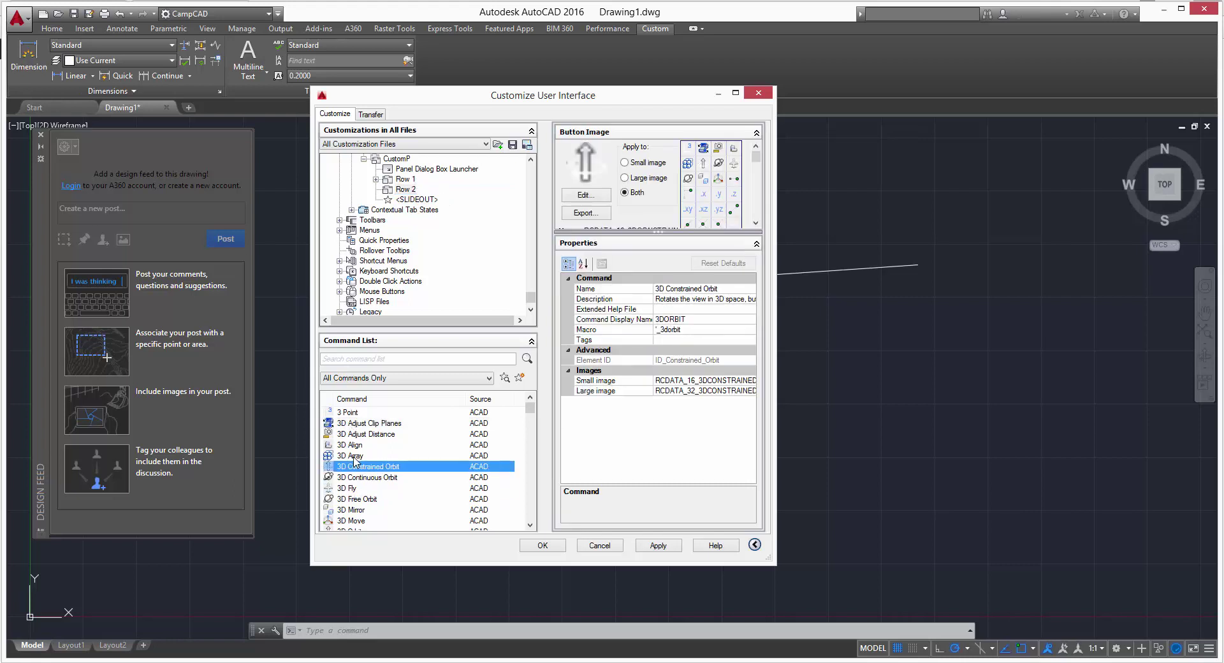
left_click(358, 456)
left_click_drag(255, 341, 415, 195)
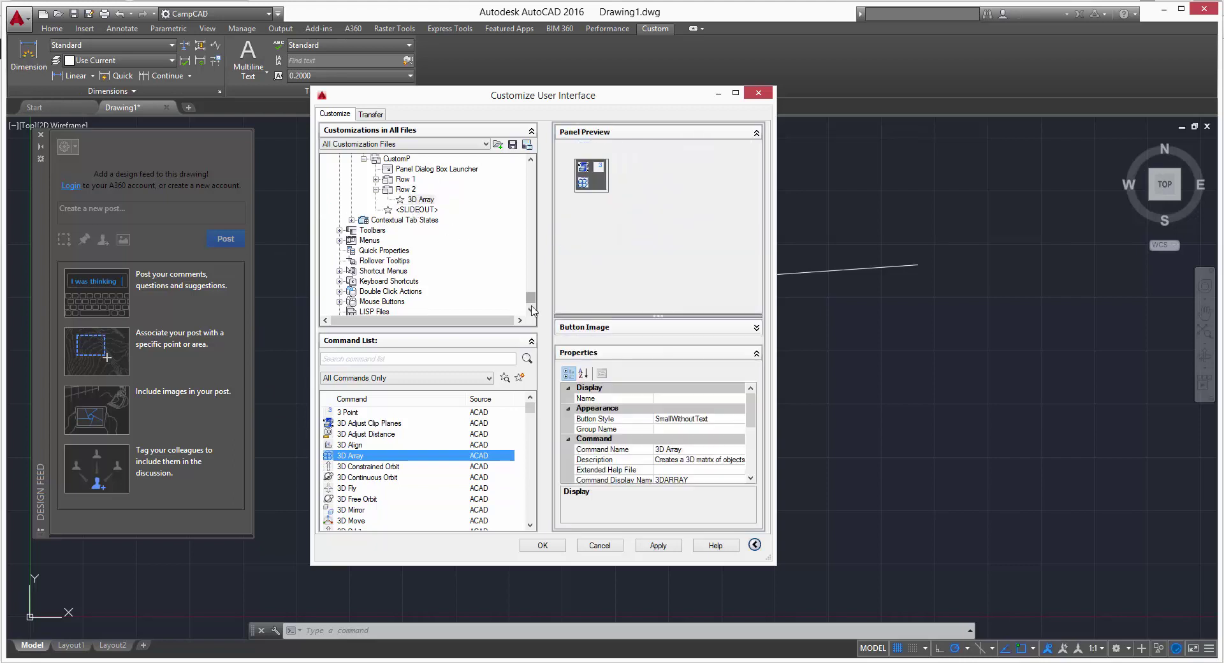
Step: Drag the CustomP panel into the Custom ribbon tab and save with OK
left_click_drag(534, 303, 534, 298)
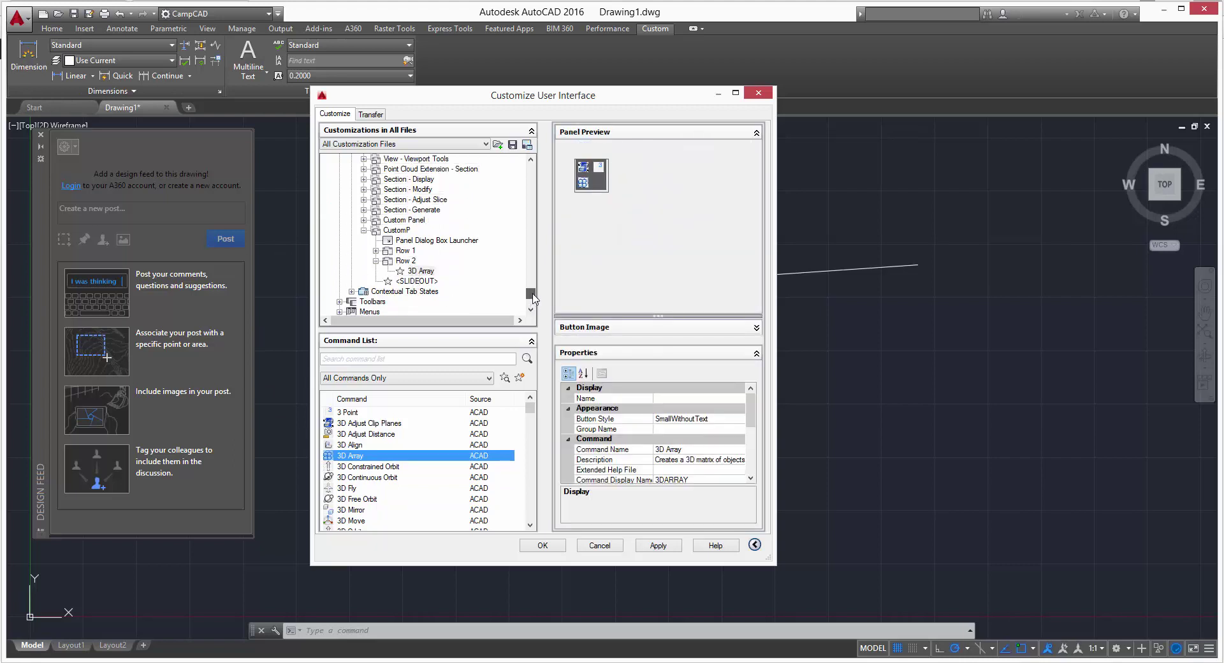
left_click(364, 230)
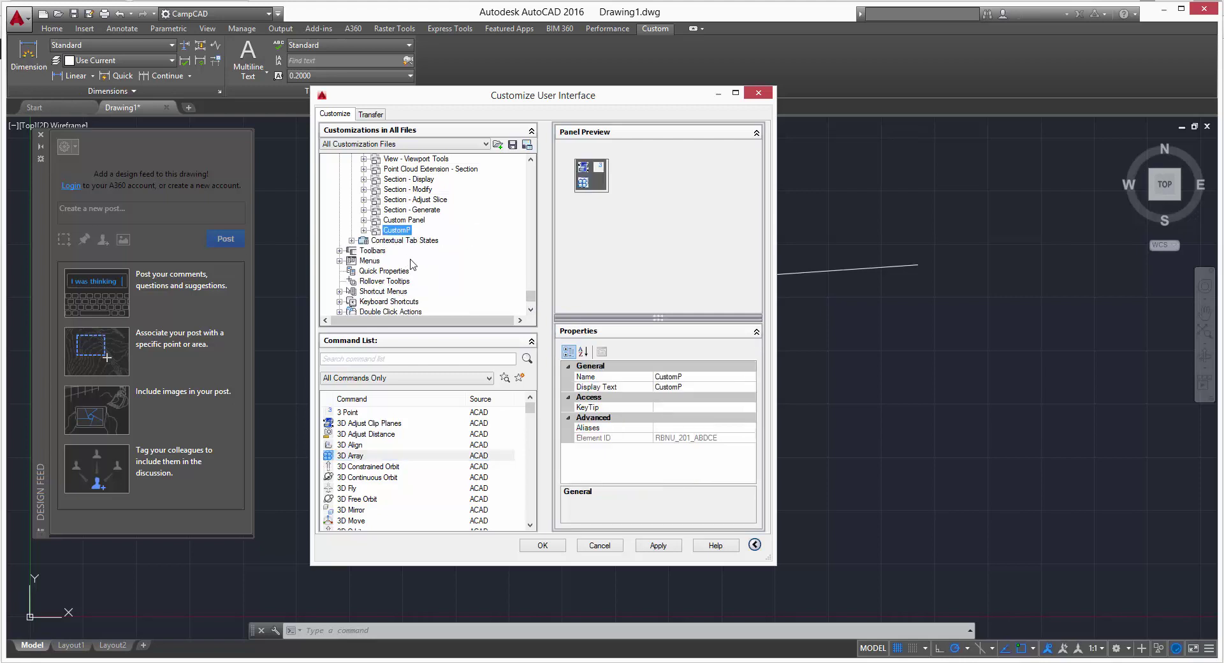
mouse_move(401, 229)
left_mouse_down()
mouse_move(396, 182)
mouse_move(410, 192)
mouse_move(411, 148)
mouse_move(398, 201)
left_mouse_up()
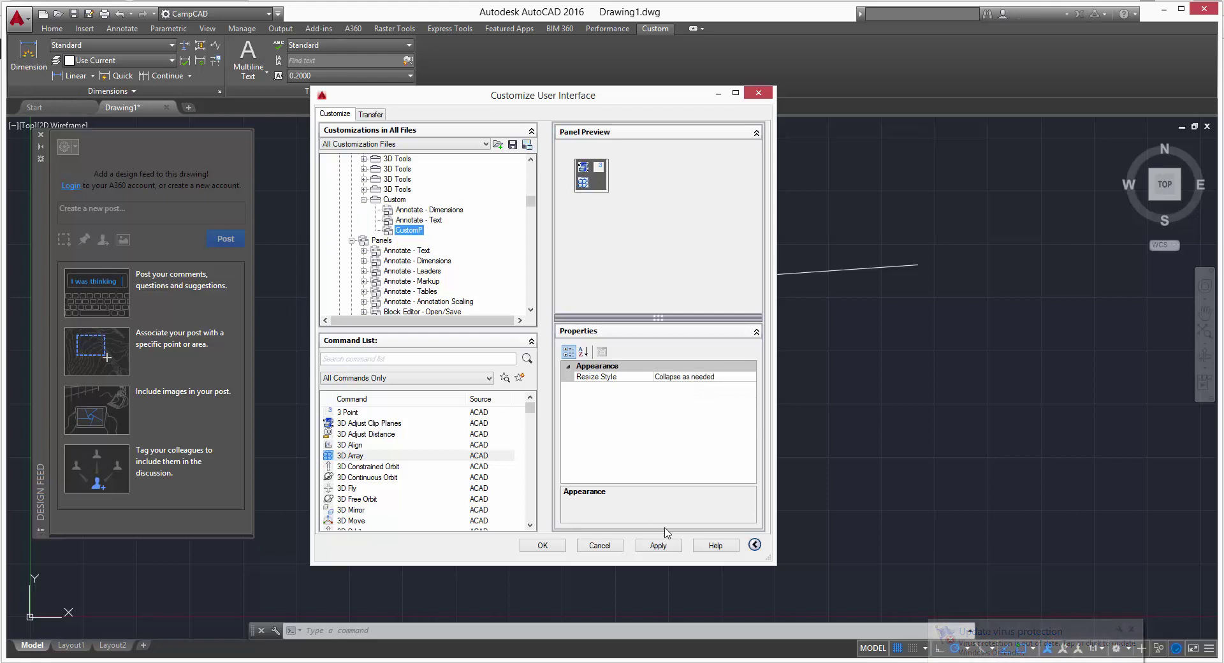
left_click(544, 546)
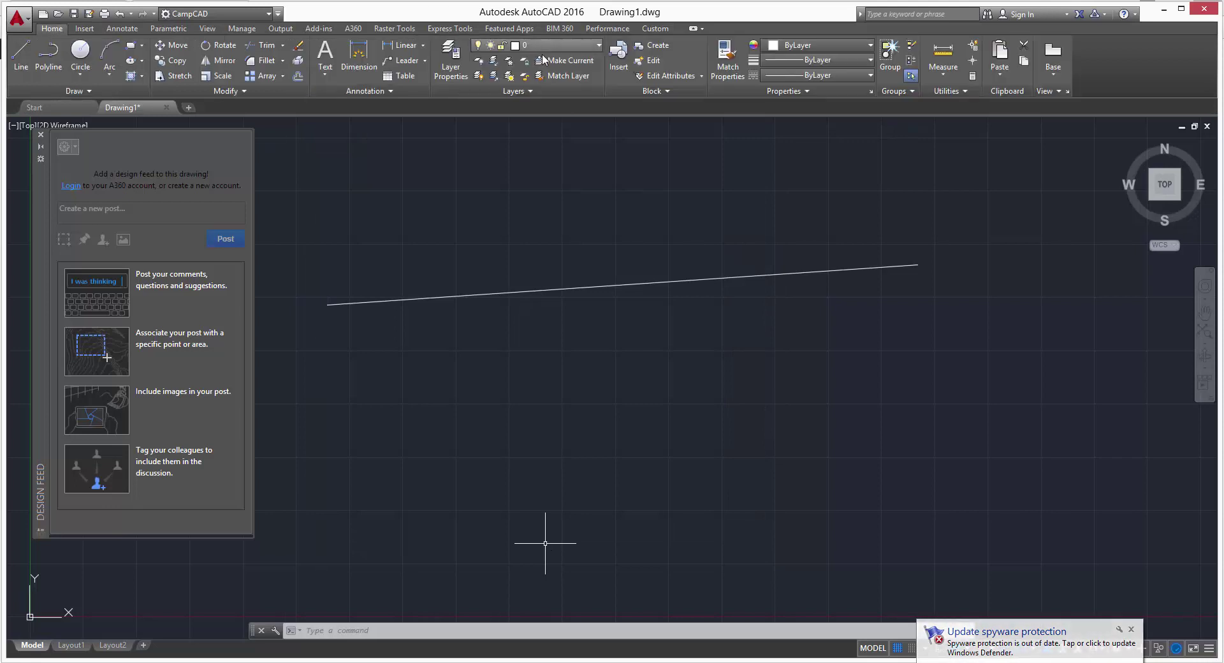
Step: Switch to the Custom ribbon tab to view the Dimensions, Text and CustomP panels
left_click(661, 28)
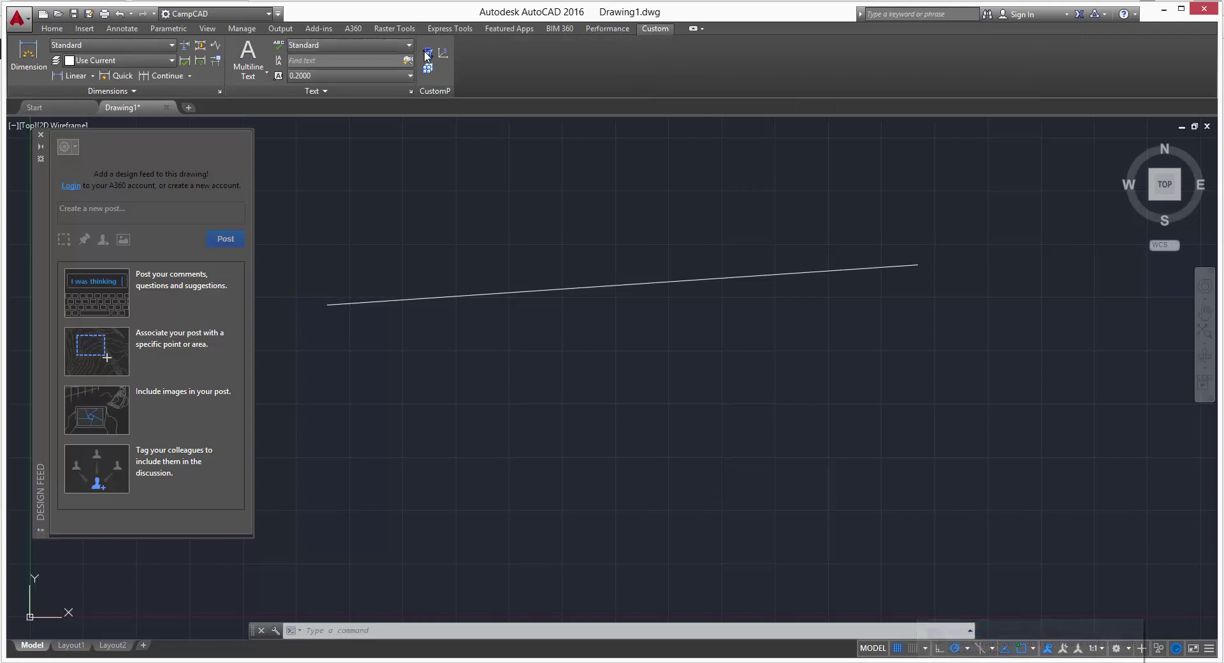